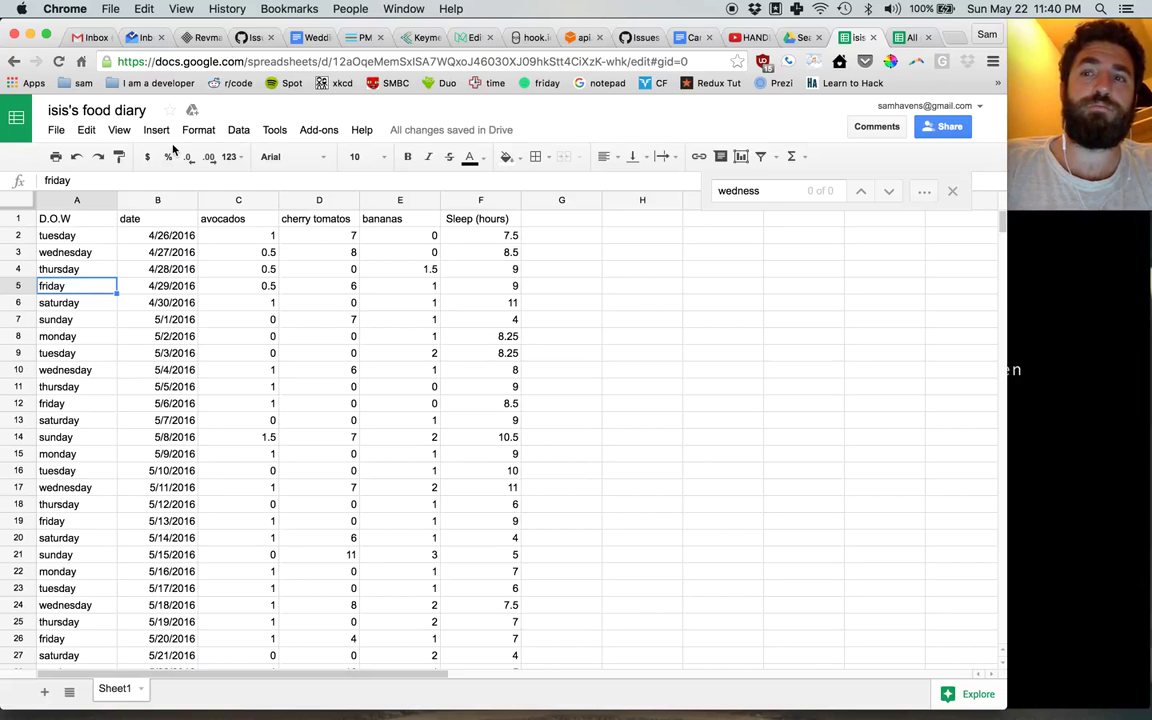
Step: Select the D.O.W and cherry tomatos columns and insert a chart from them
{"action": "left_click", "coordinate": [143, 201]}
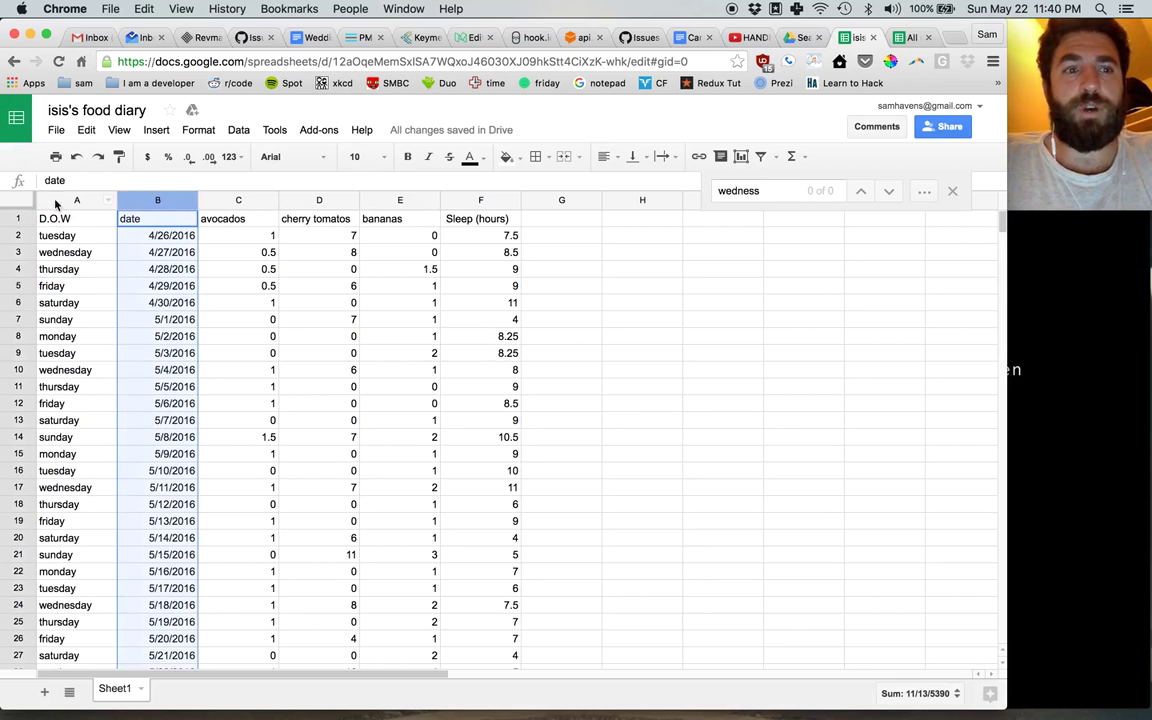
{"action": "left_click", "coordinate": [80, 200]}
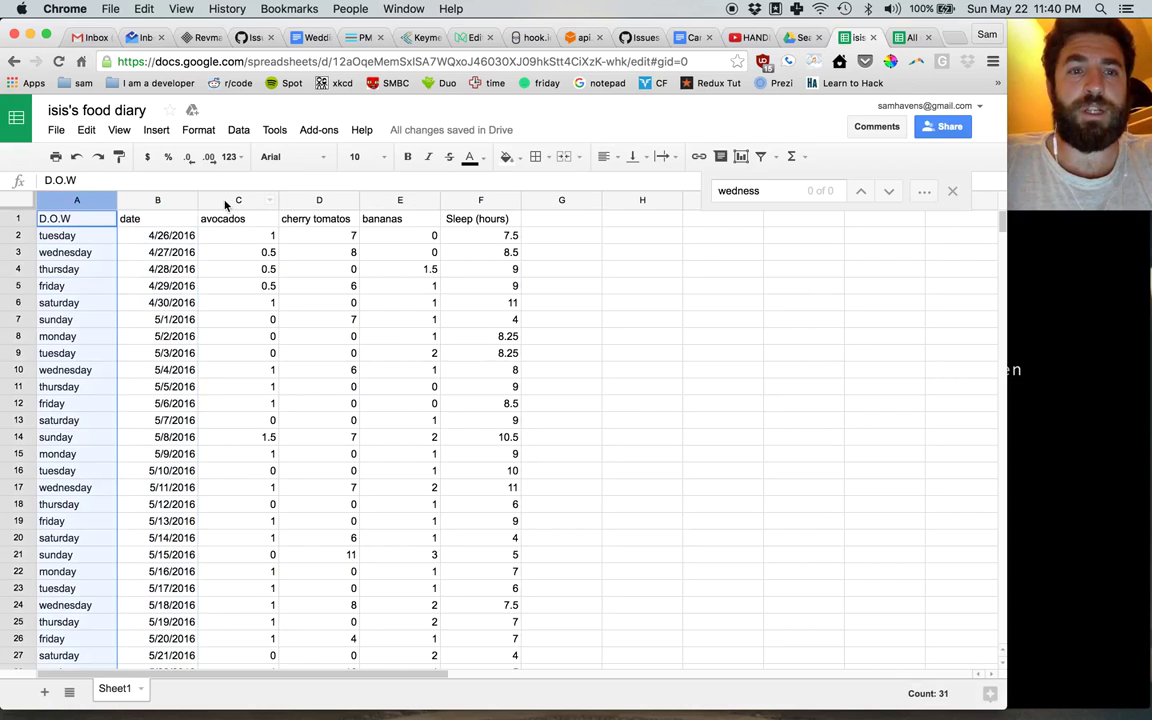
{"action": "left_click", "coordinate": [322, 201]}
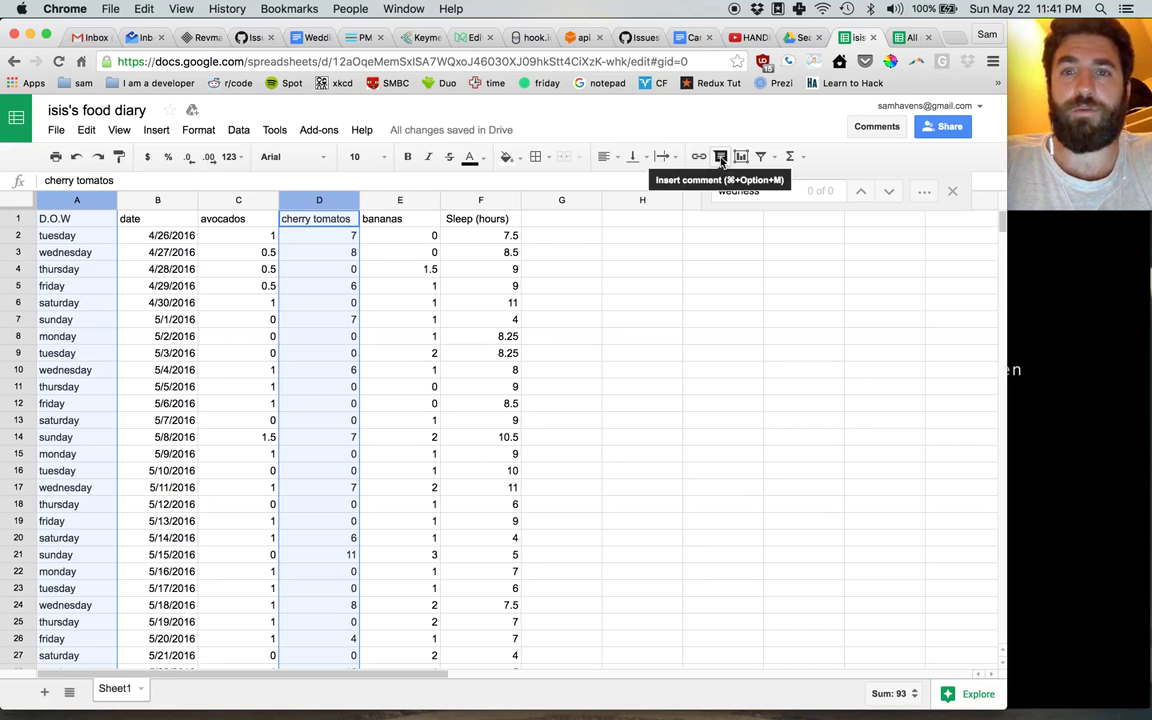
{"action": "left_click", "coordinate": [741, 157]}
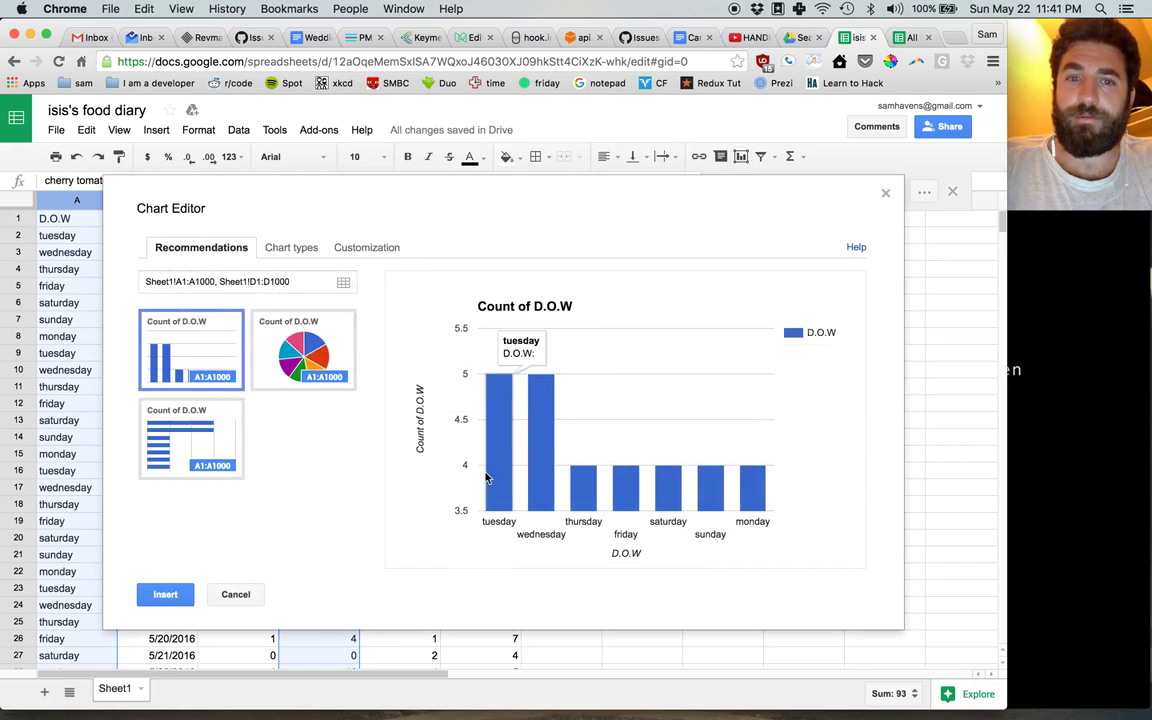
Step: Switch the suggested chart to horizontal bars and bring up its Customization settings
{"action": "mouse_move", "coordinate": [546, 460]}
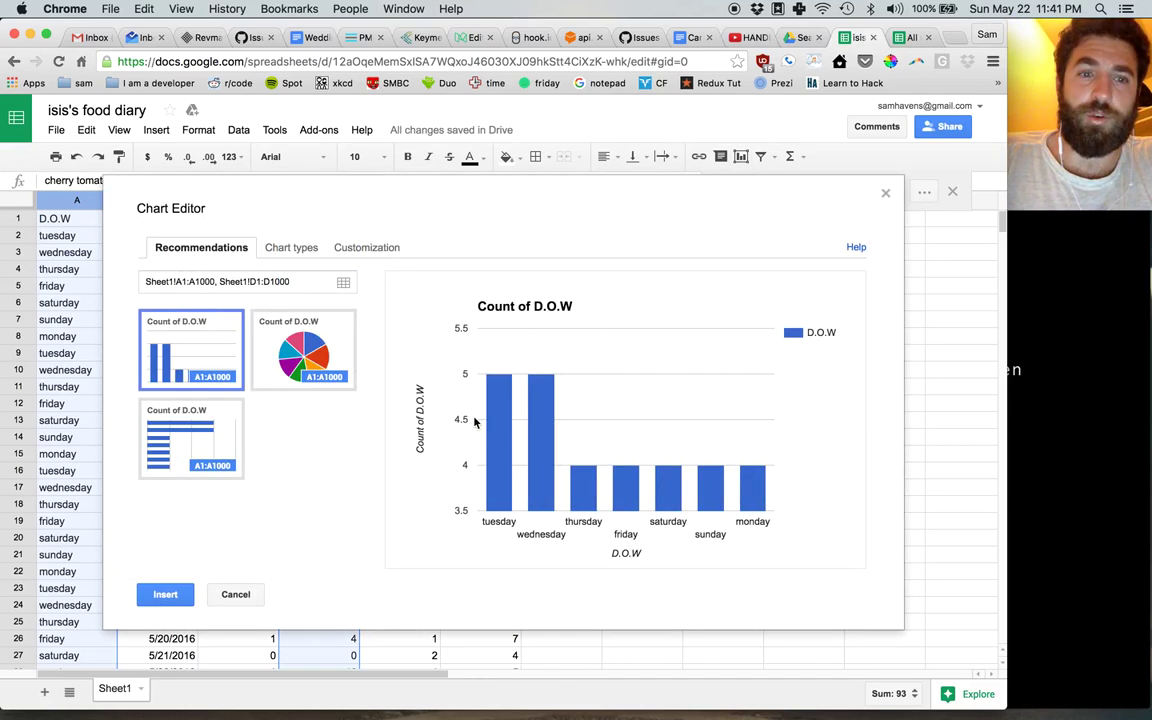
{"action": "left_click", "coordinate": [185, 440]}
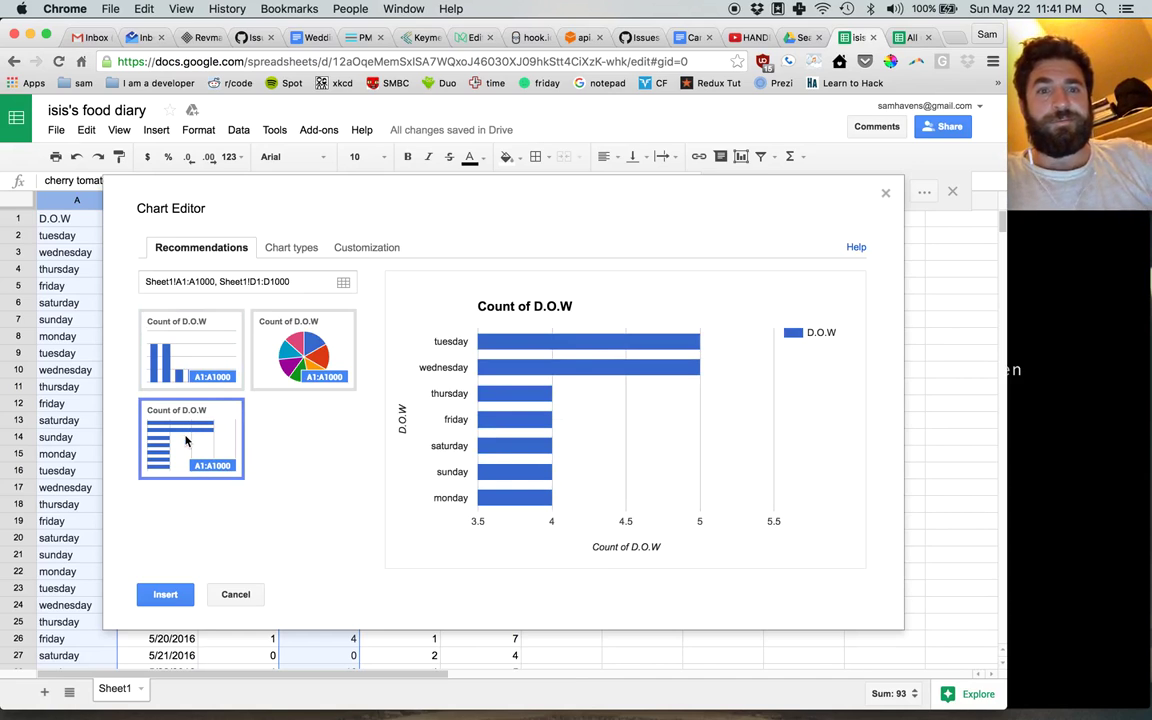
{"action": "left_click", "coordinate": [359, 251]}
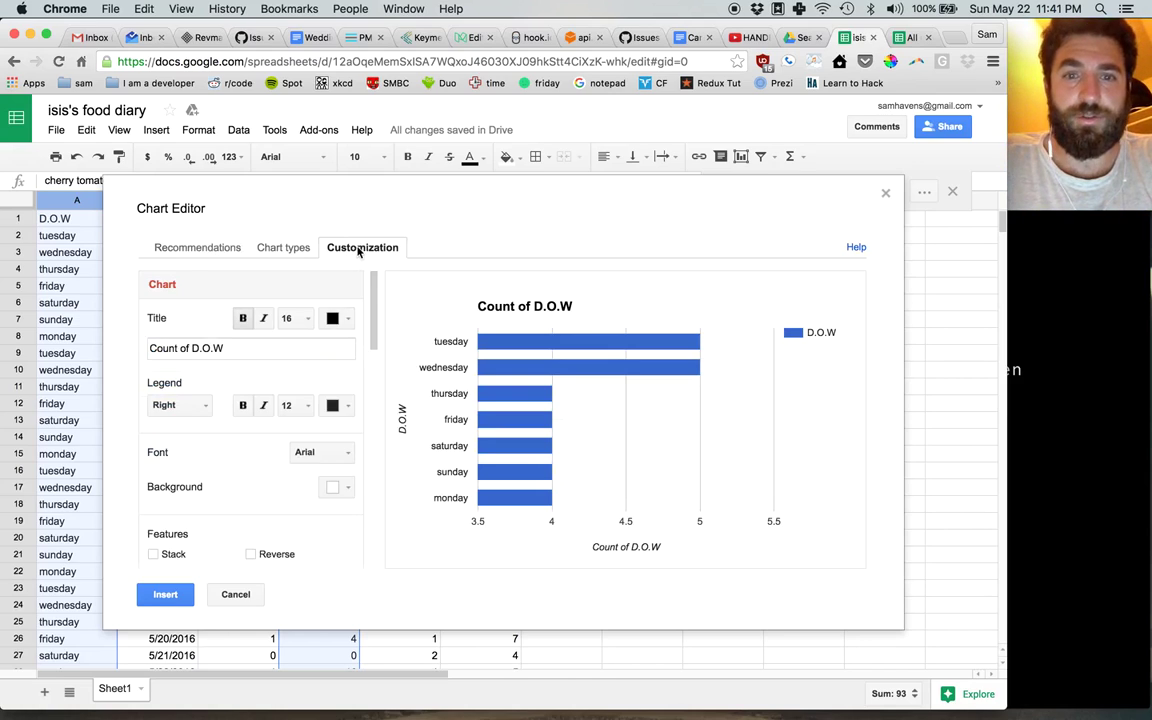
Step: Replace the chart title with "Cherry Tomatoes Er'y Day"
{"action": "left_click", "coordinate": [250, 347]}
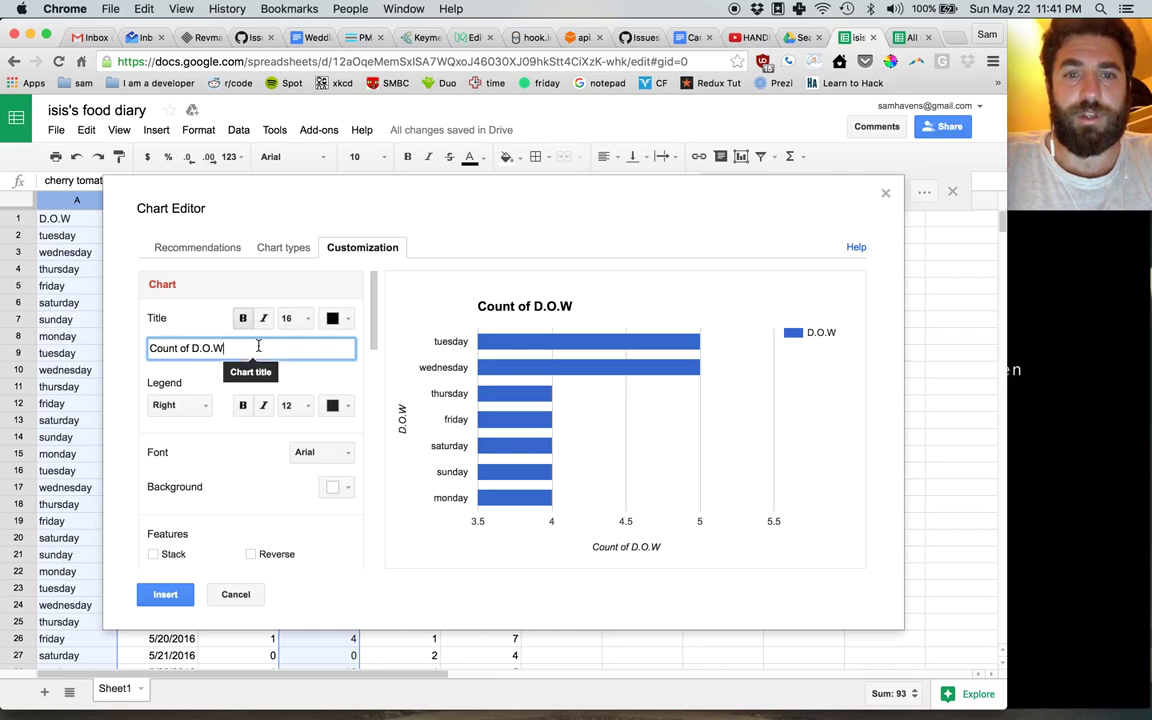
{"action": "left_click_drag", "start_coordinate": [257, 342], "coordinate": [154, 319]}
{"action": "type", "text": "Cherr"}
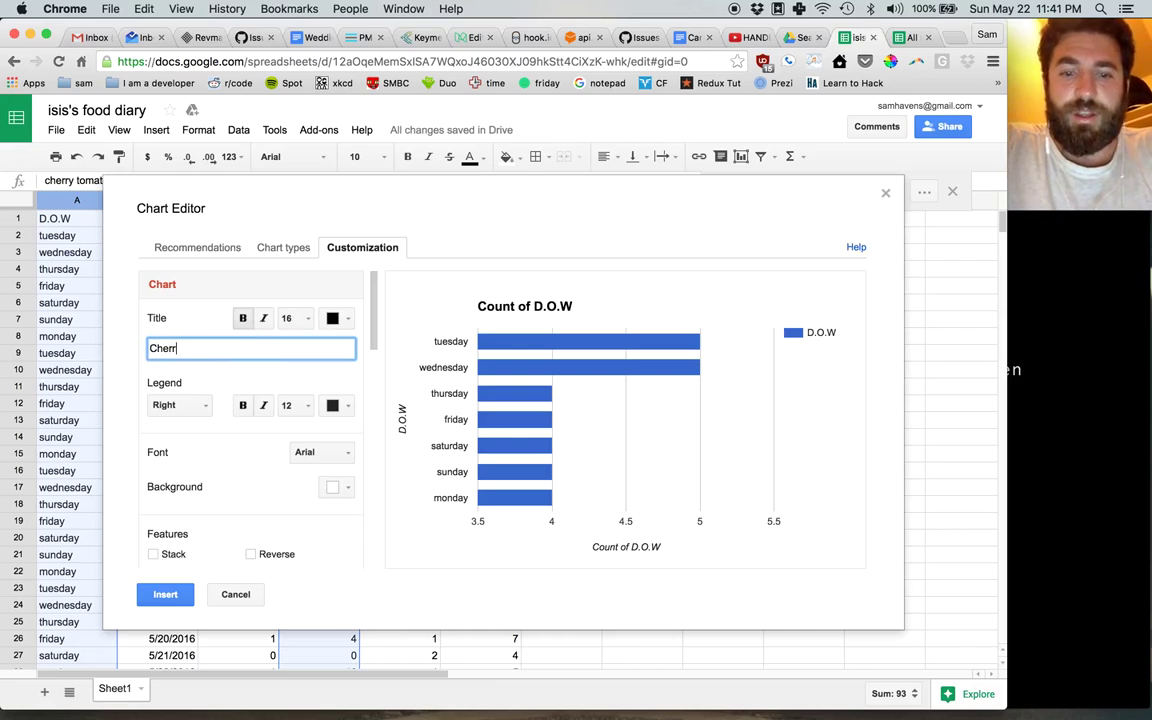
{"action": "type", "text": "y Tomatoes Er"}
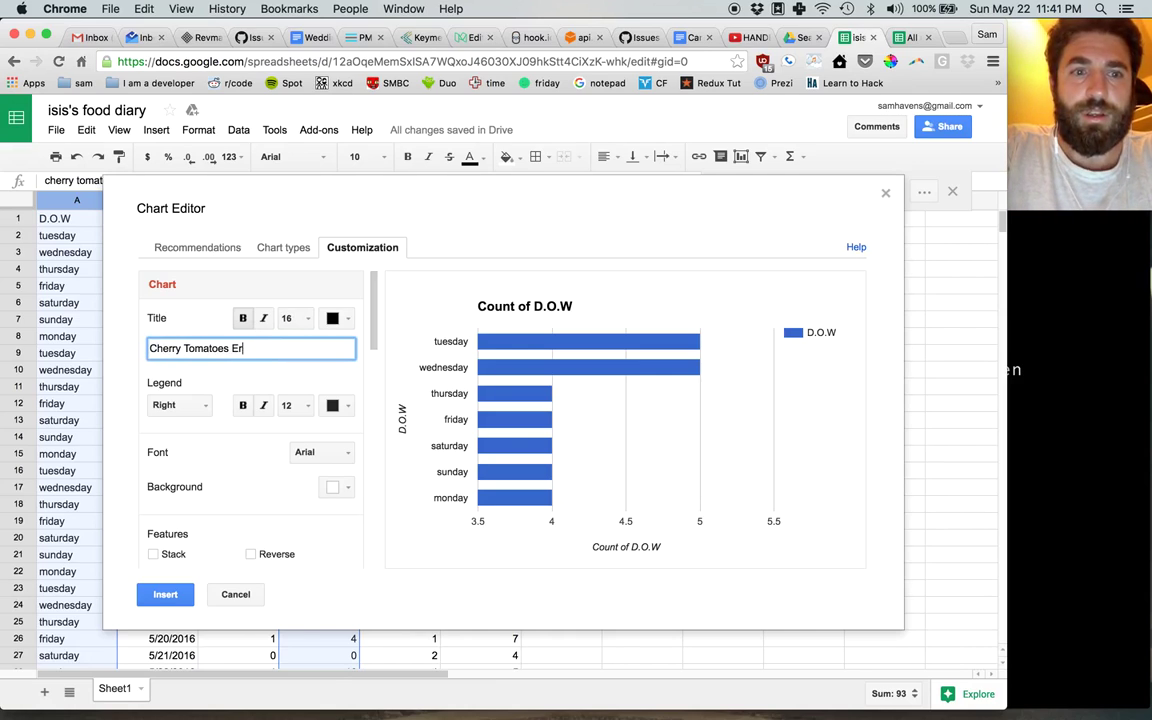
{"action": "type", "text": "ery  da"}
{"action": "key", "text": "BackSpace"}
{"action": "key", "text": "BackSpace"}
{"action": "type", "text": "Day"}
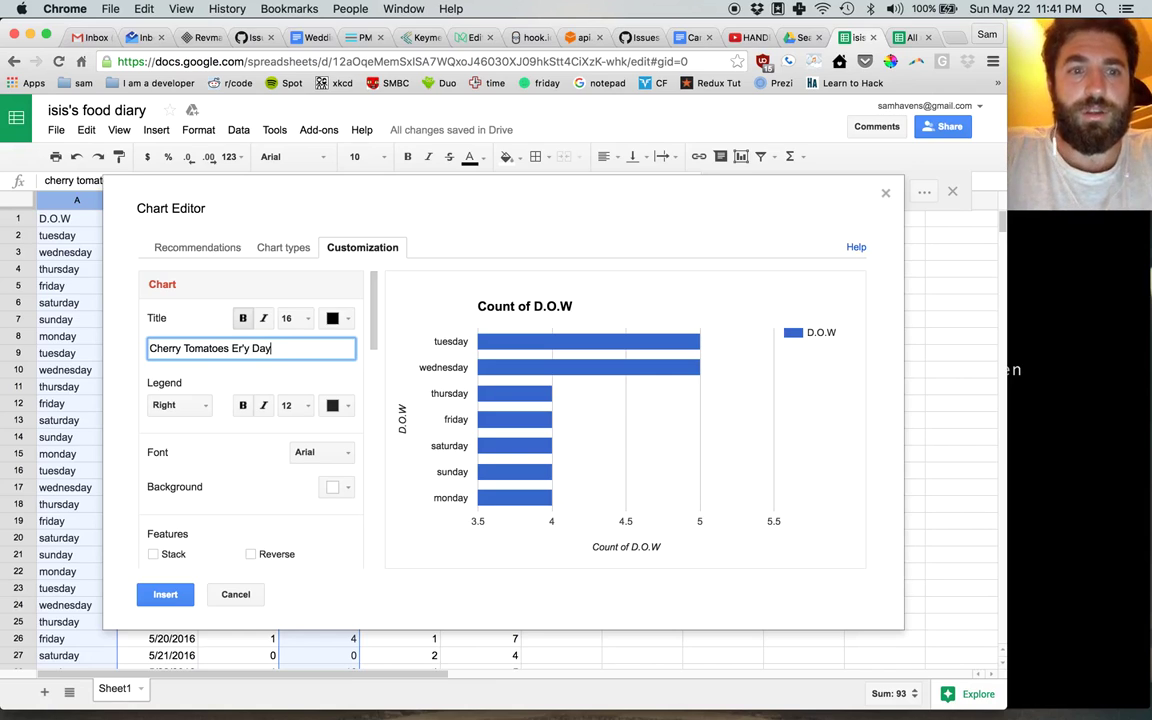
{"action": "left_click", "coordinate": [207, 378]}
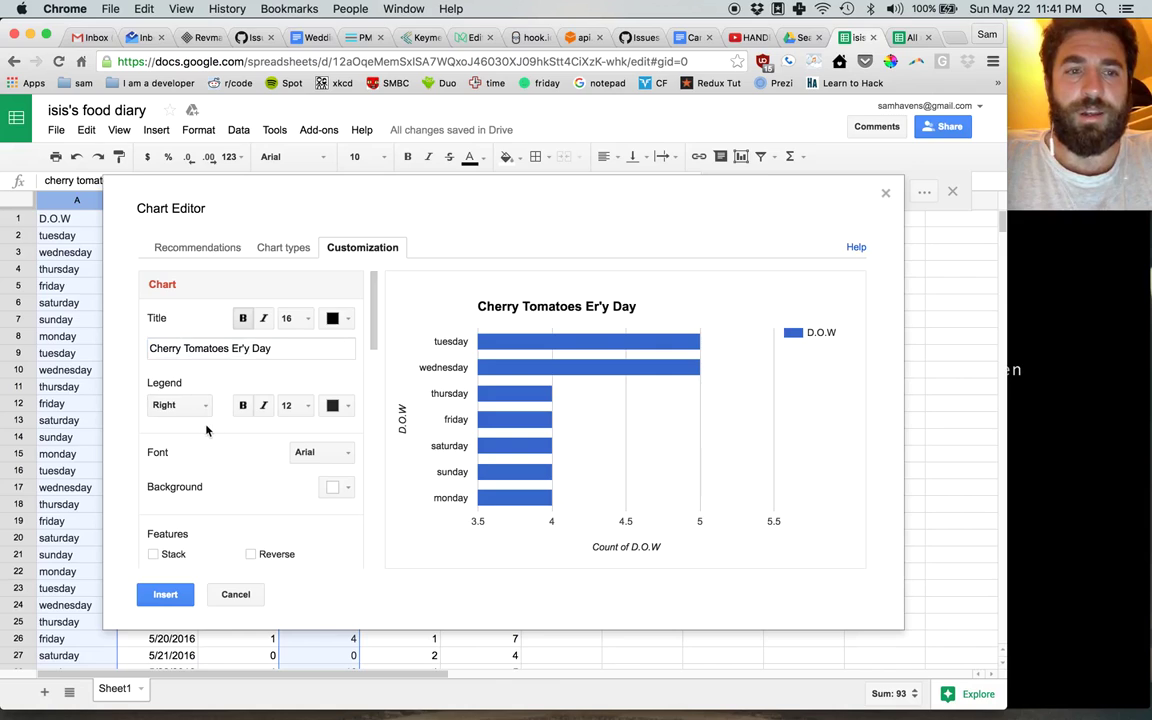
Step: Set the chart legend to None
{"action": "left_click", "coordinate": [202, 420]}
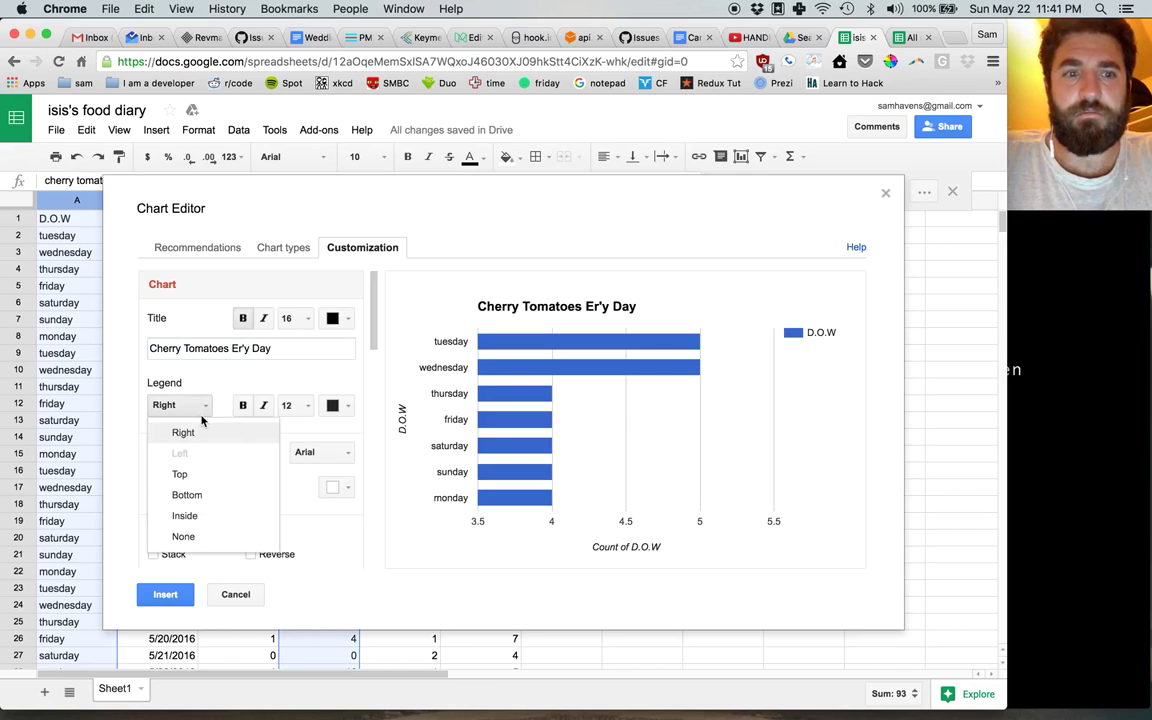
{"action": "left_click", "coordinate": [186, 537]}
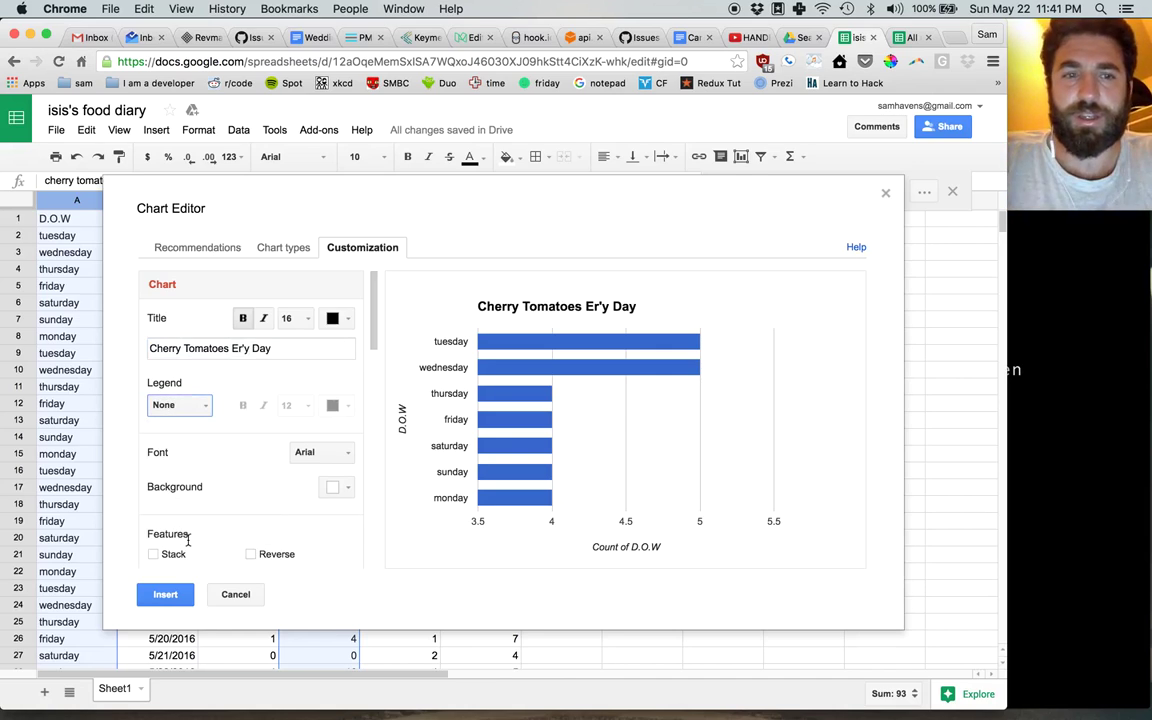
{"action": "scroll", "coordinate": [283, 428], "scroll_direction": "down", "scroll_amount": 5}
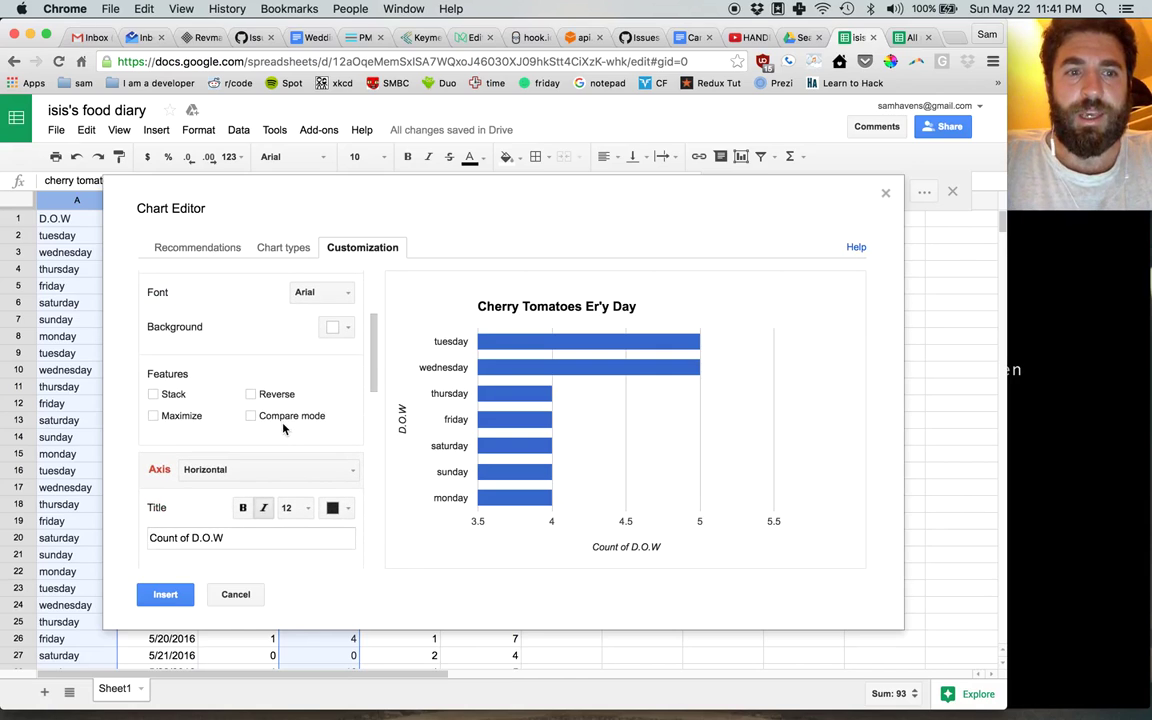
Step: Change the chart font to Verdana
{"action": "left_click", "coordinate": [331, 292]}
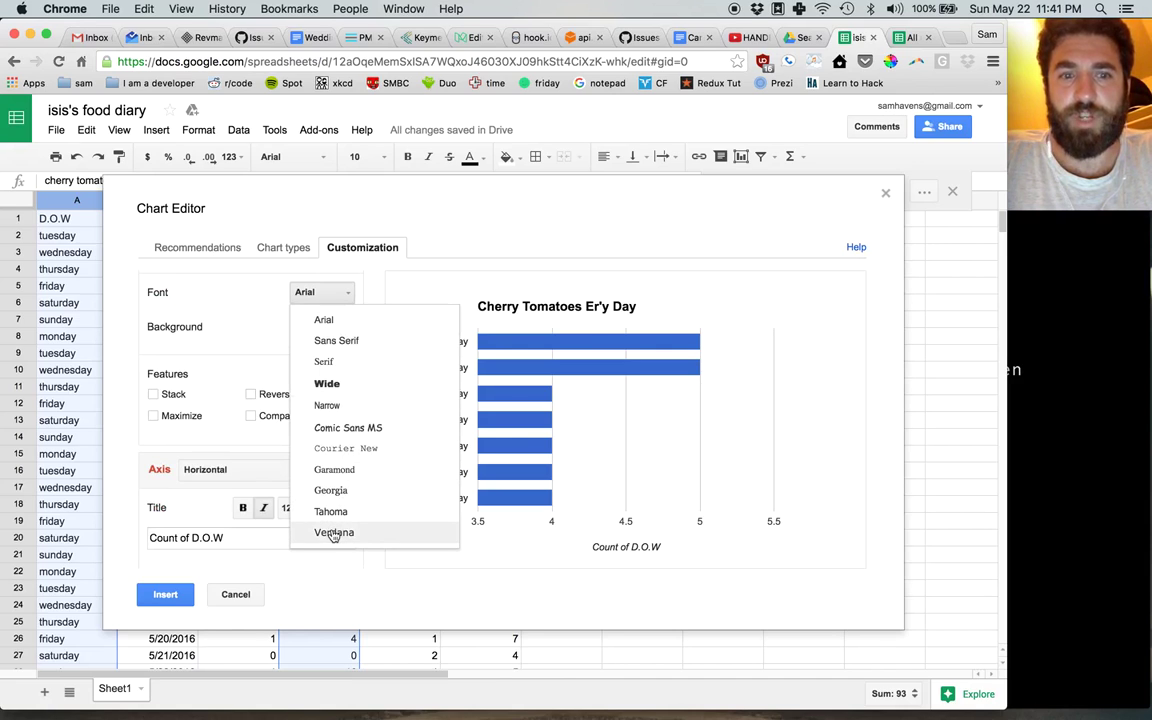
{"action": "left_click", "coordinate": [334, 533]}
{"action": "scroll", "coordinate": [296, 451], "scroll_direction": "down", "scroll_amount": 1}
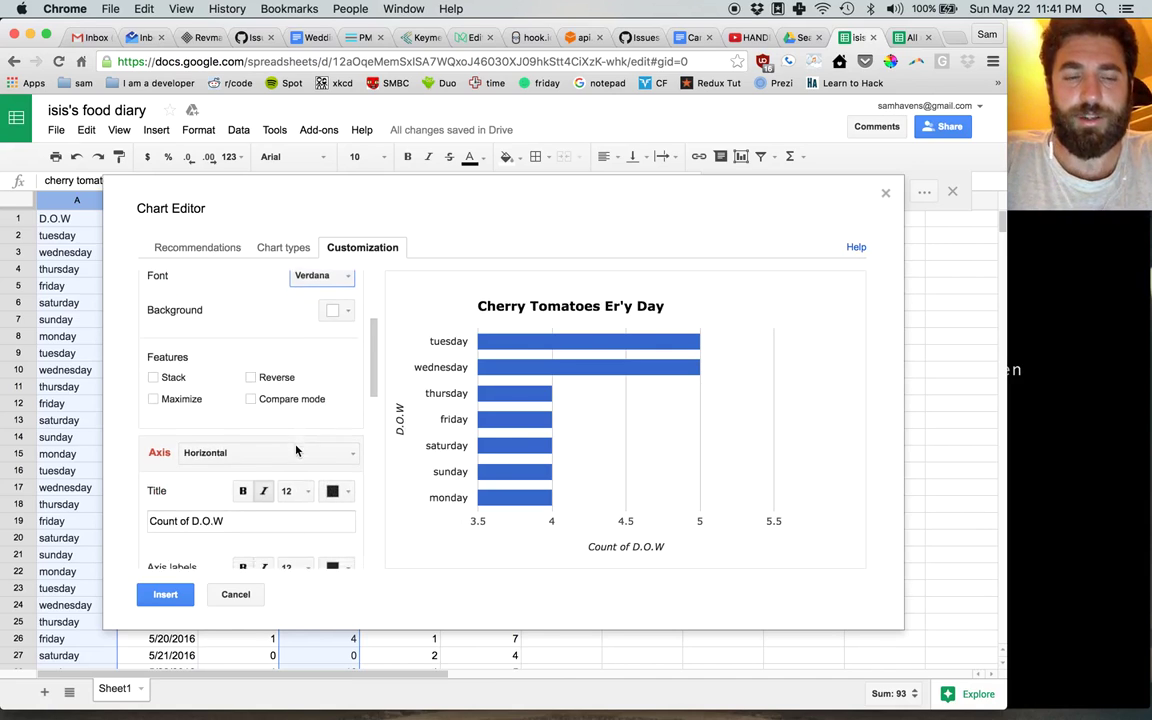
{"action": "scroll", "coordinate": [296, 451], "scroll_direction": "down", "scroll_amount": 3}
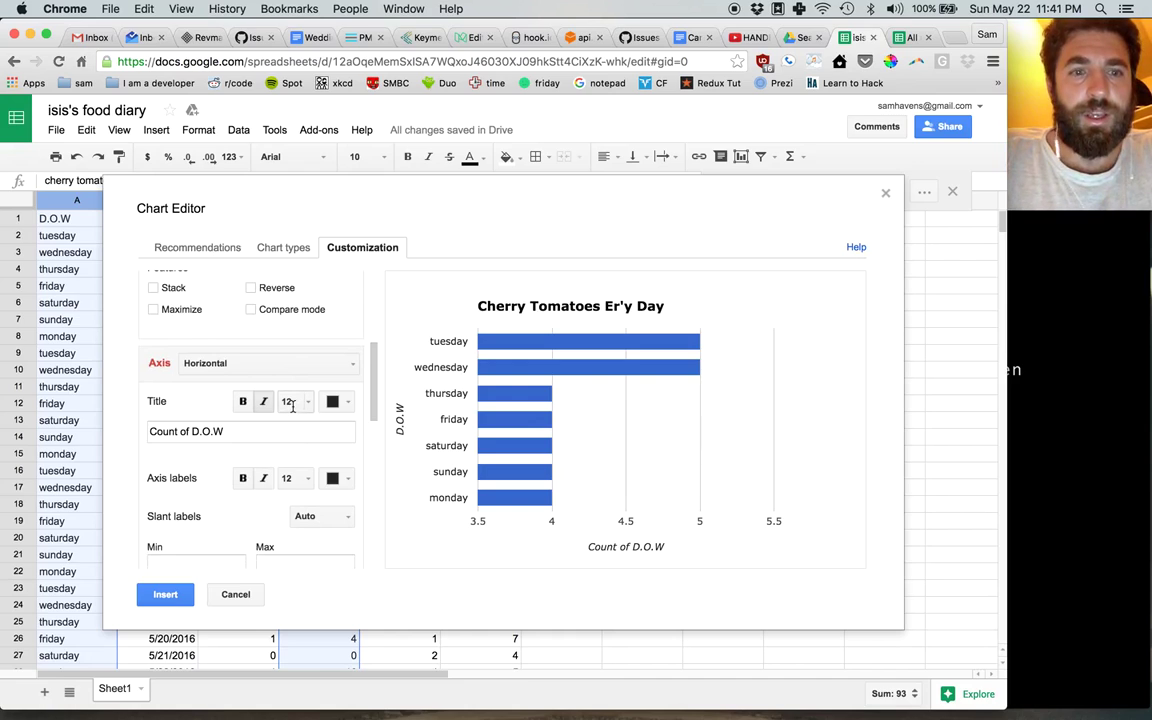
{"action": "scroll", "coordinate": [290, 425], "scroll_direction": "down", "scroll_amount": 2}
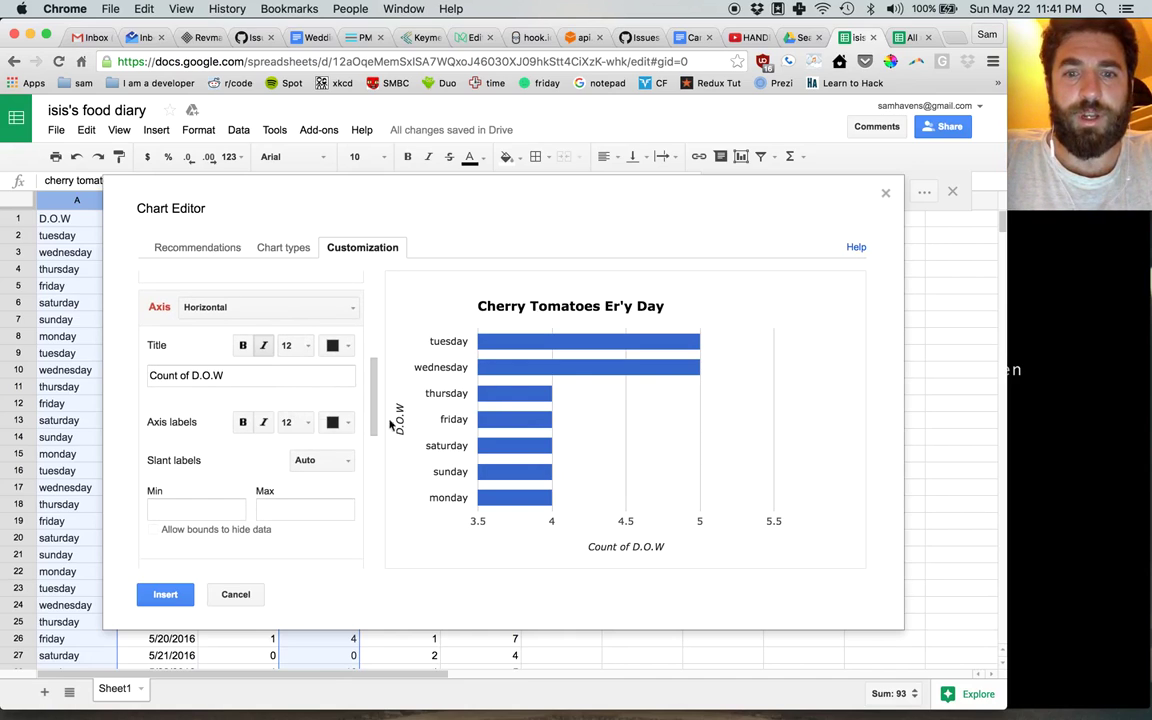
Step: Retitle the horizontal axis "Number of Cherry Tomatoes" and turn off its italics
{"action": "left_click_drag", "start_coordinate": [231, 376], "coordinate": [129, 375]}
{"action": "type", "text": "Numb"}
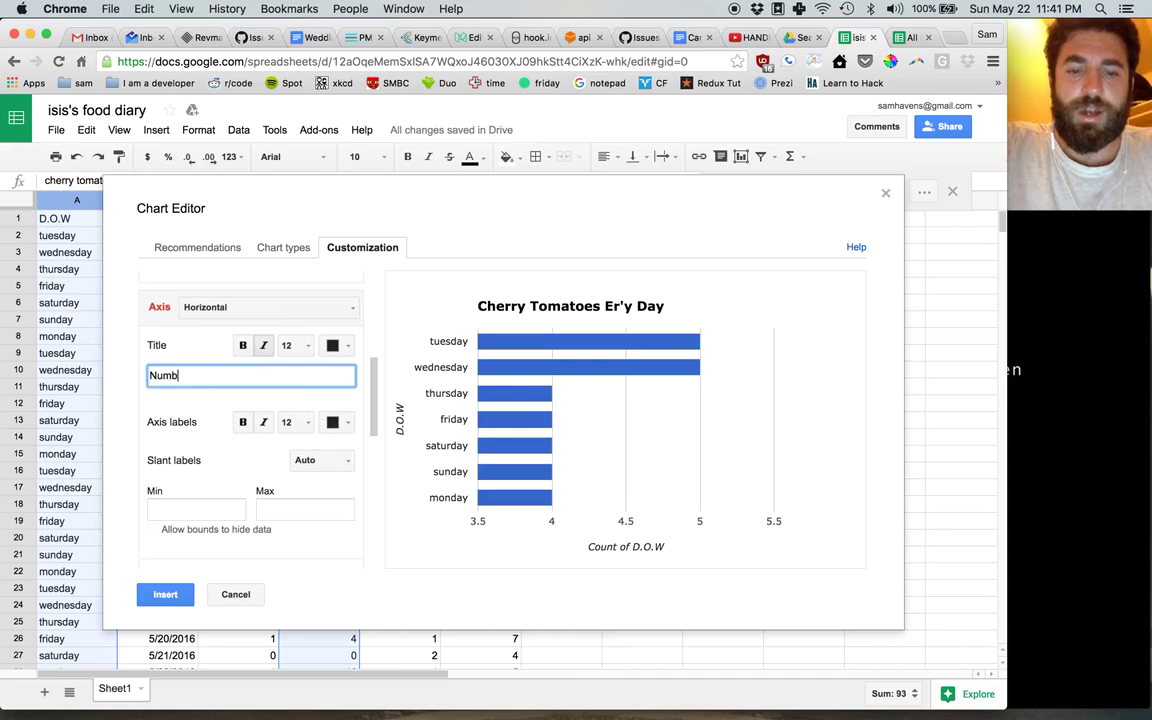
{"action": "type", "text": "er of Cherry Tomatoes"}
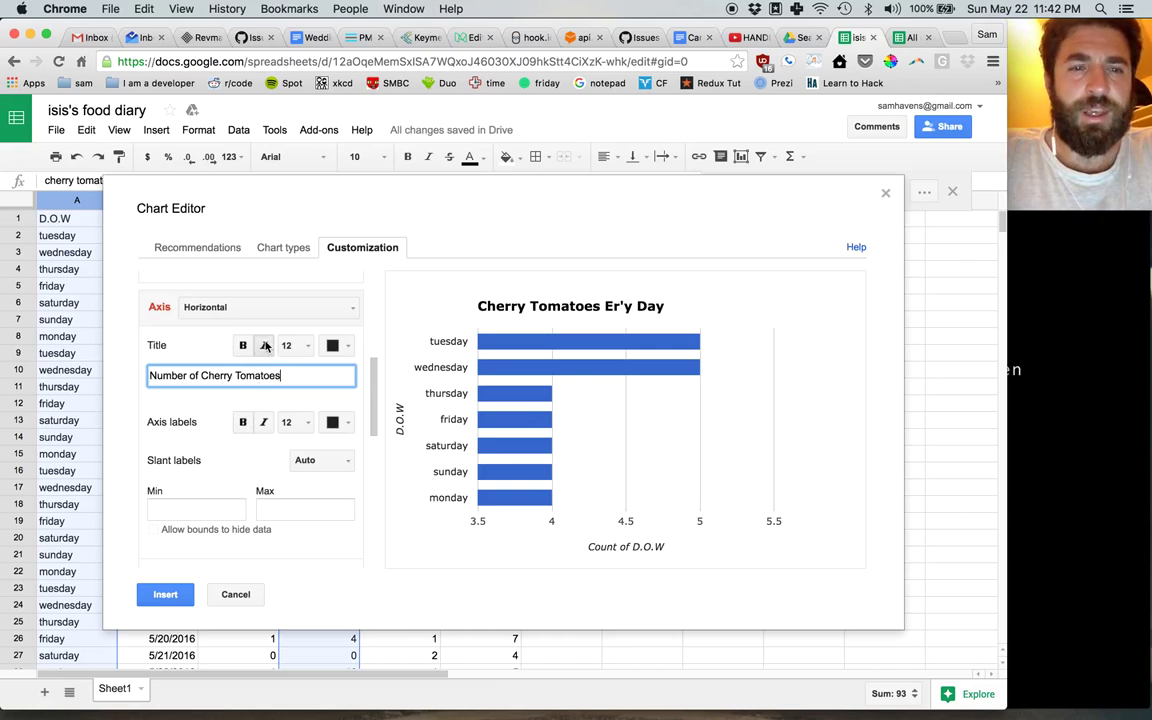
{"action": "left_click", "coordinate": [264, 345]}
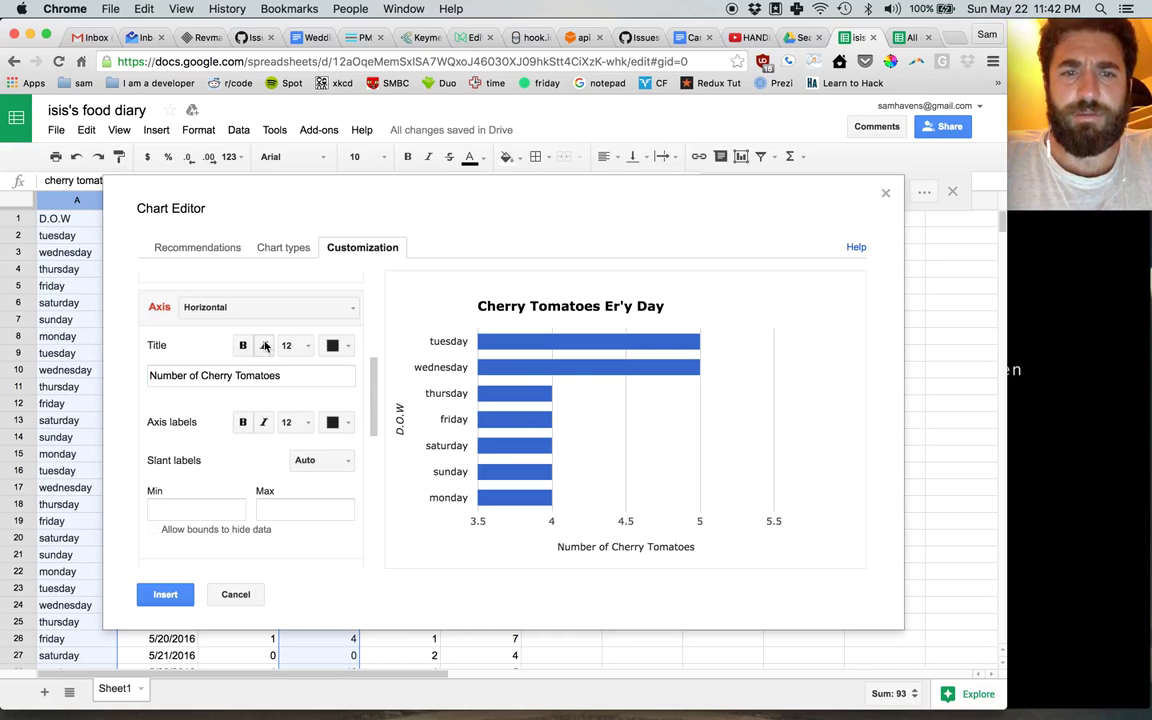
{"action": "left_click", "coordinate": [345, 346]}
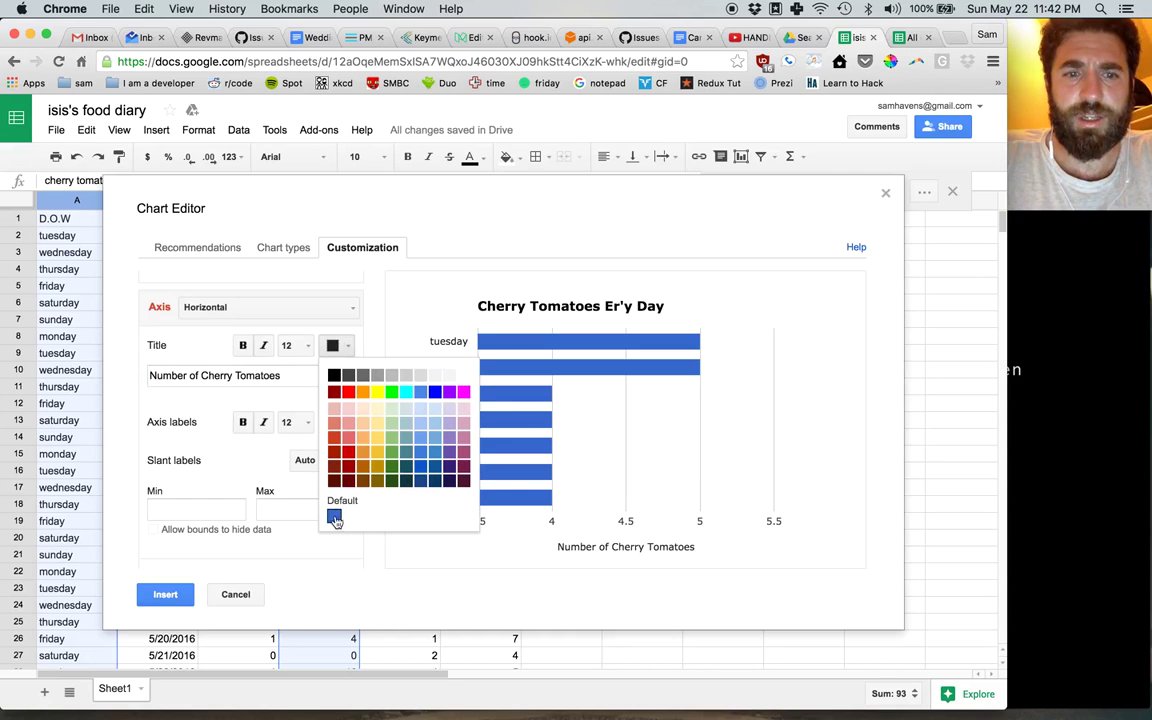
{"action": "left_click", "coordinate": [464, 470]}
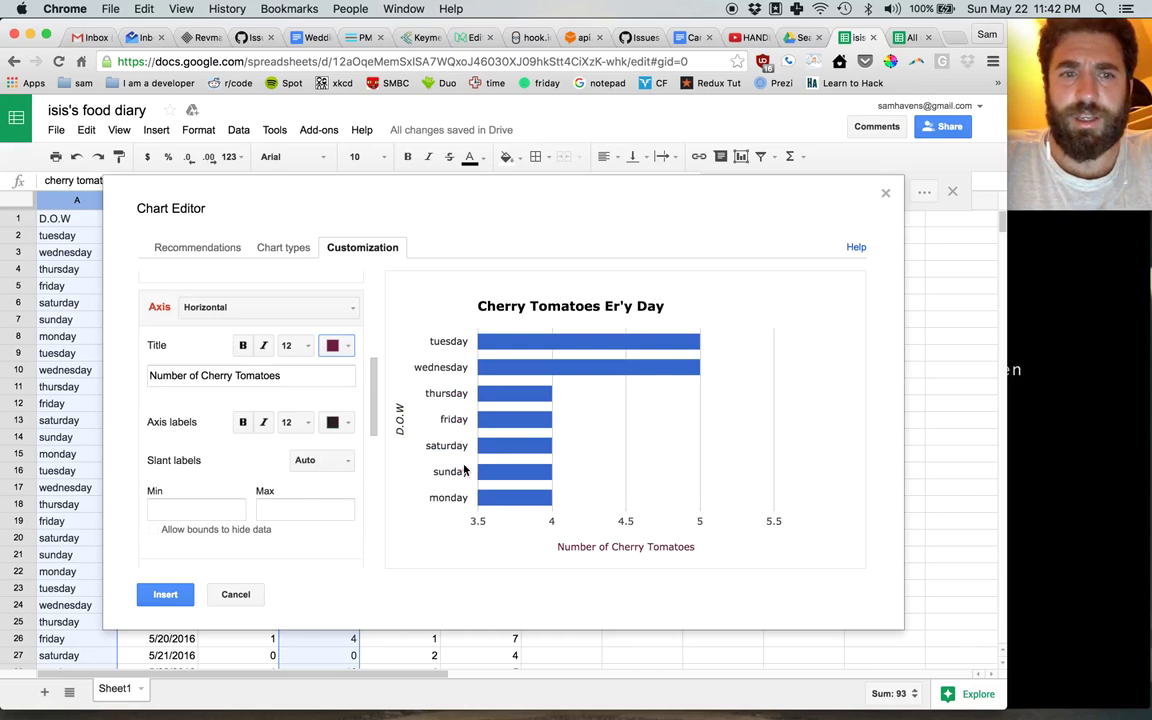
{"action": "left_click", "coordinate": [336, 422]}
{"action": "left_click", "coordinate": [462, 549]}
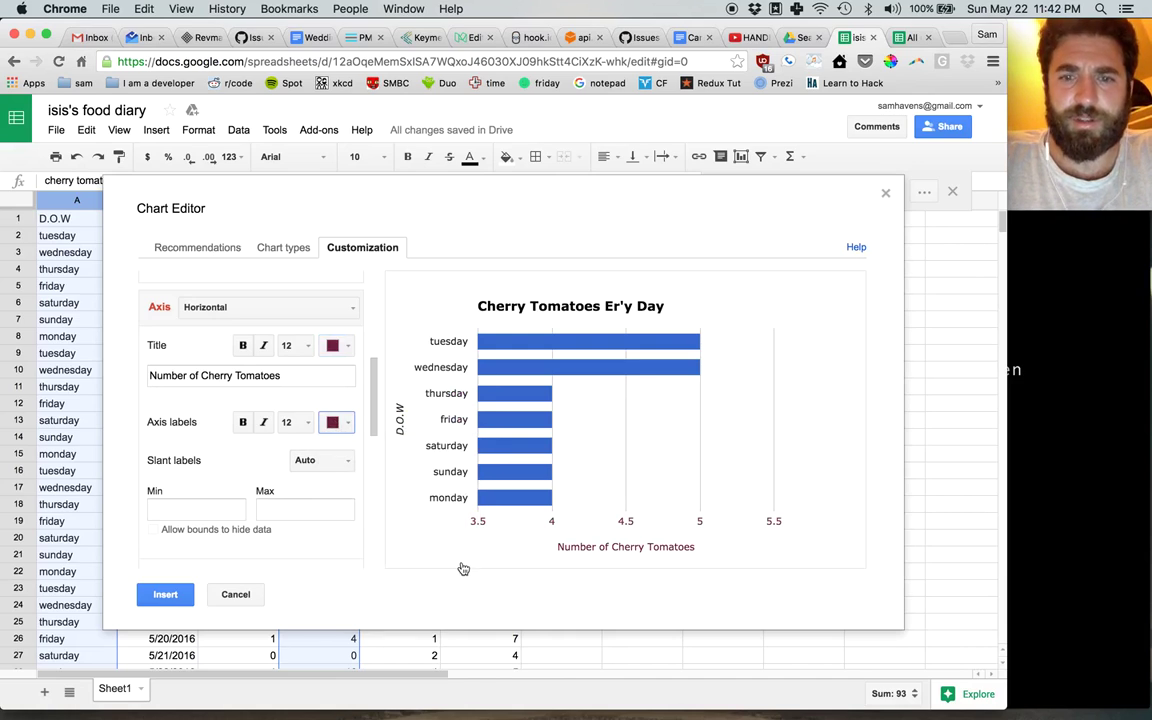
{"action": "scroll", "coordinate": [284, 456], "scroll_direction": "down", "scroll_amount": 1}
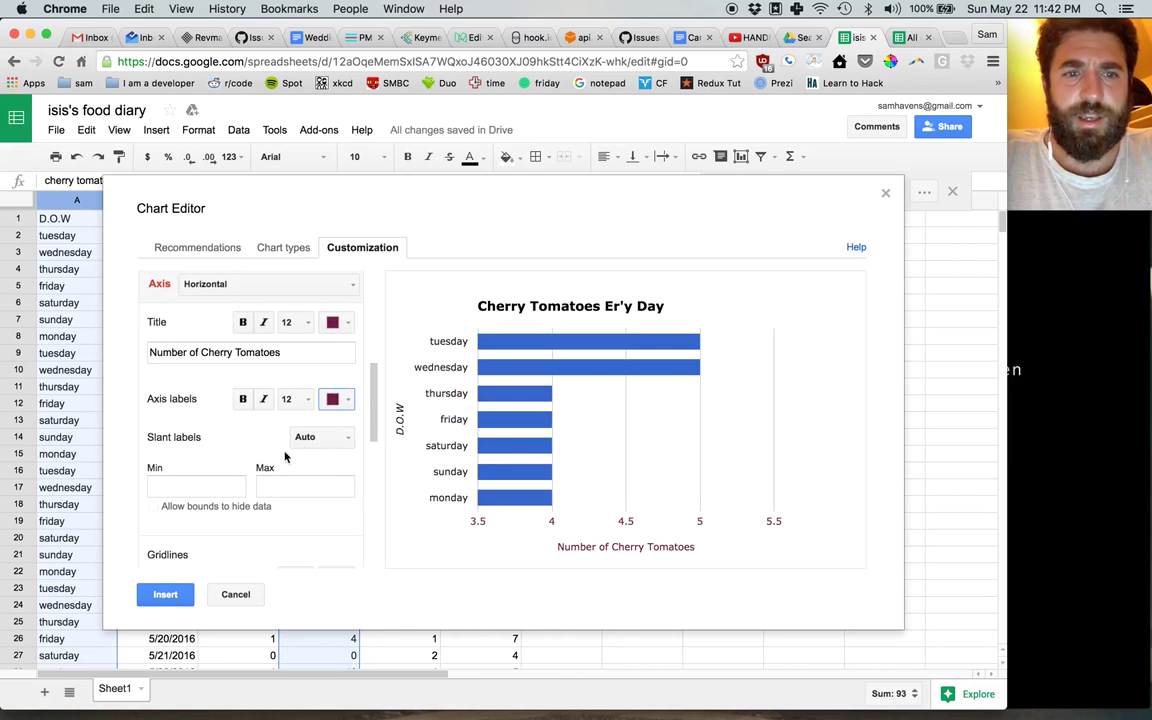
{"action": "left_click", "coordinate": [321, 440]}
{"action": "left_click", "coordinate": [321, 440]}
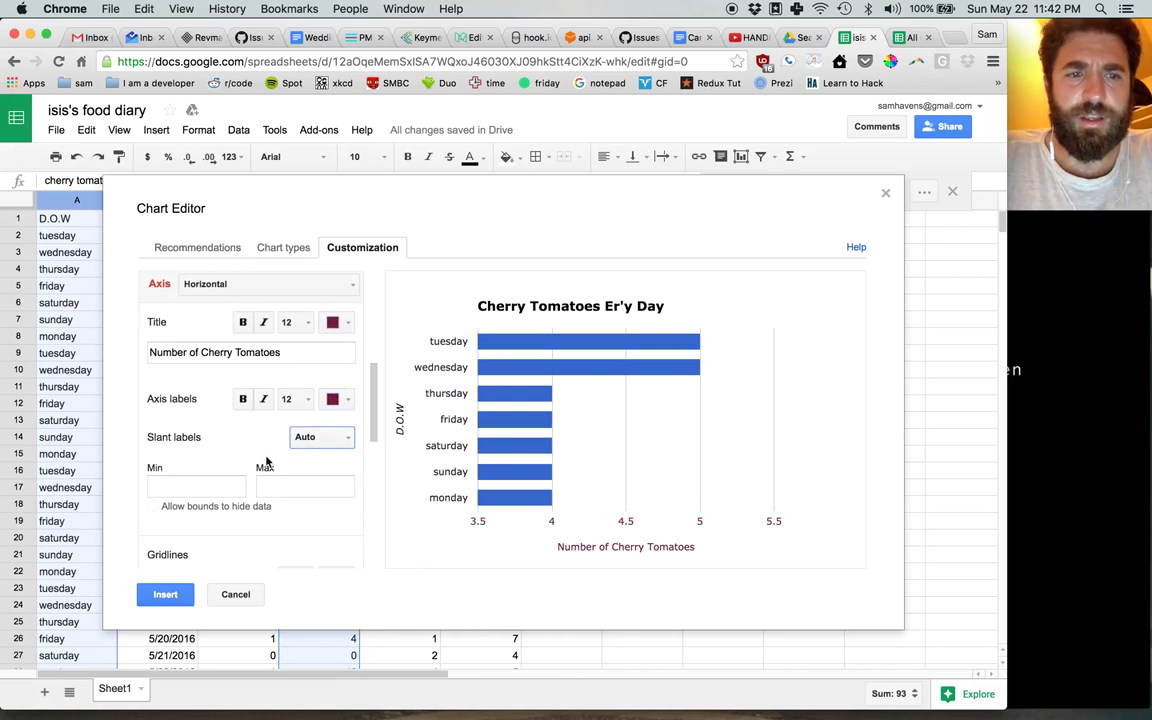
{"action": "scroll", "coordinate": [266, 461], "scroll_direction": "down", "scroll_amount": 5}
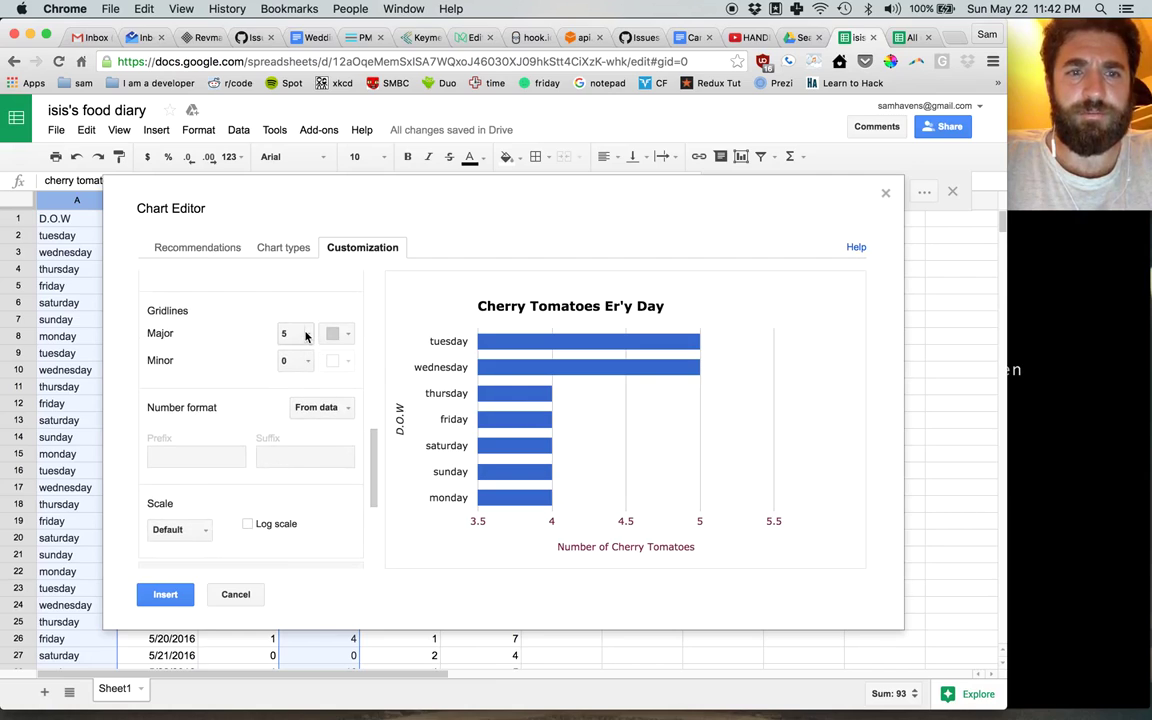
Step: Try major gridline counts Auto, 2 and 3, then settle on 4
{"action": "left_click", "coordinate": [306, 337]}
{"action": "left_click", "coordinate": [315, 360]}
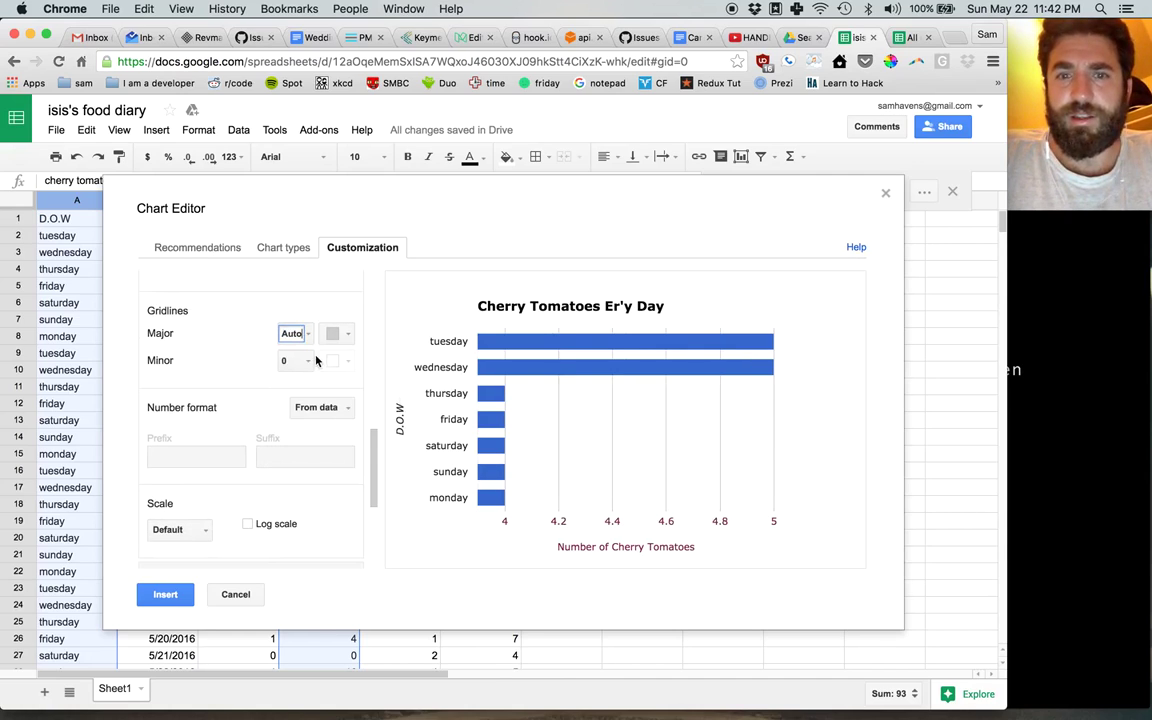
{"action": "left_click", "coordinate": [295, 334]}
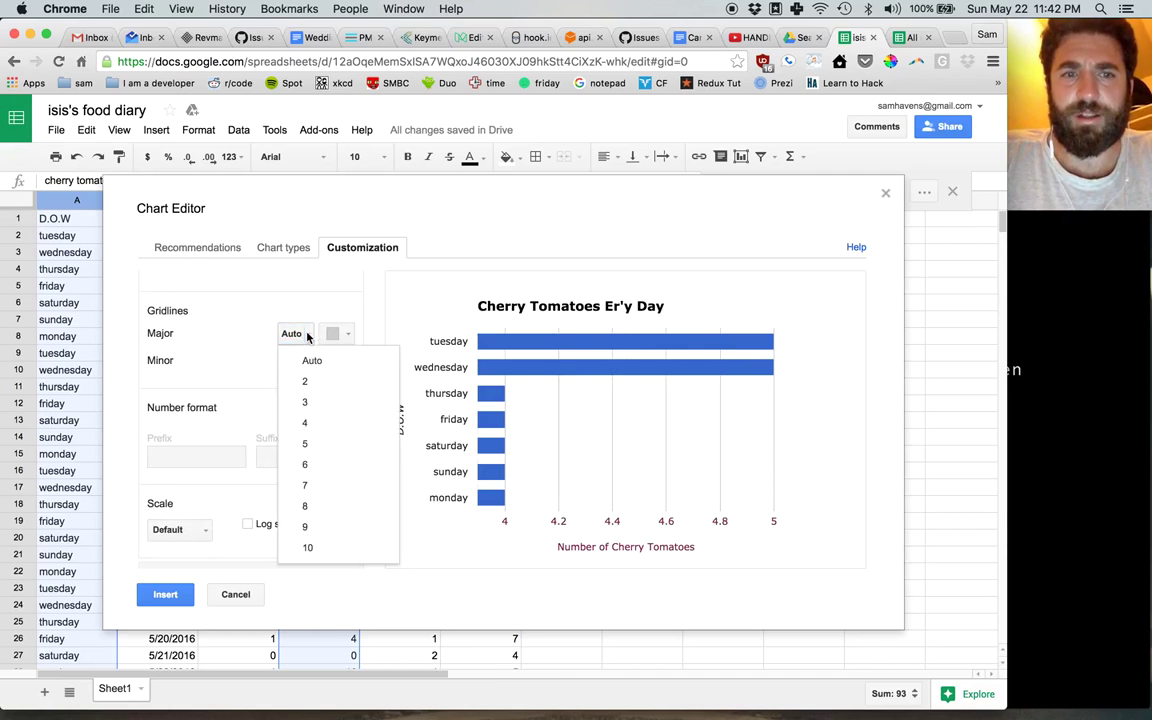
{"action": "left_click", "coordinate": [312, 384]}
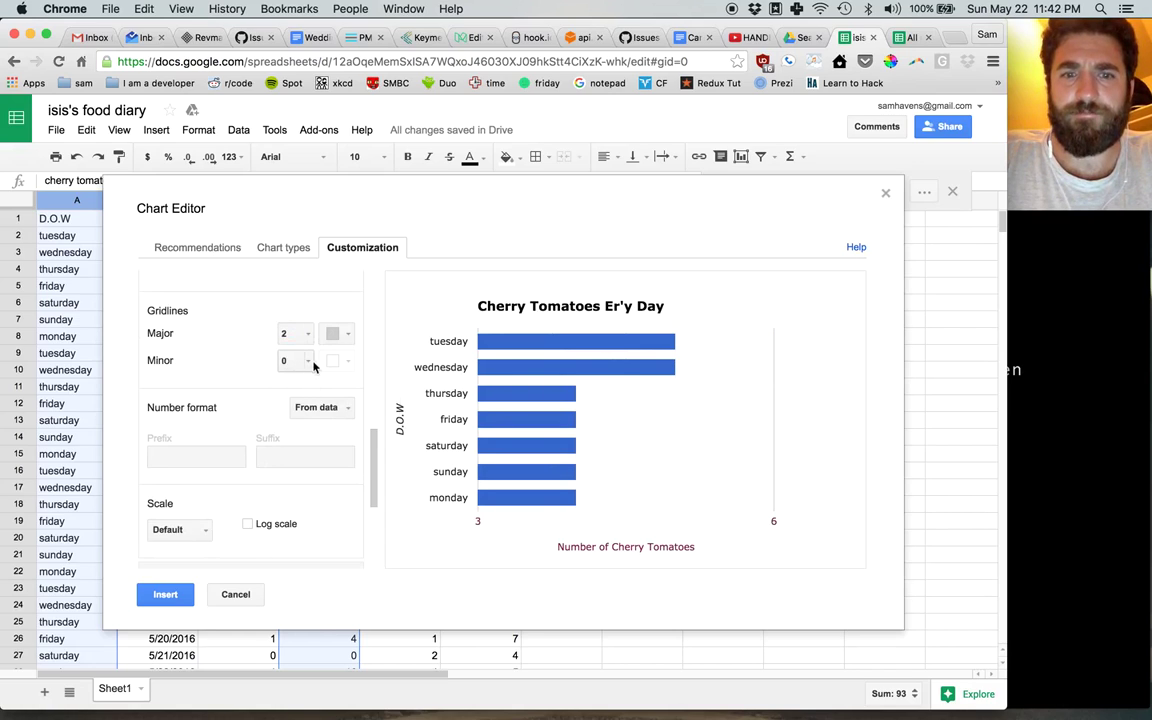
{"action": "left_click", "coordinate": [308, 334]}
{"action": "left_click", "coordinate": [312, 402]}
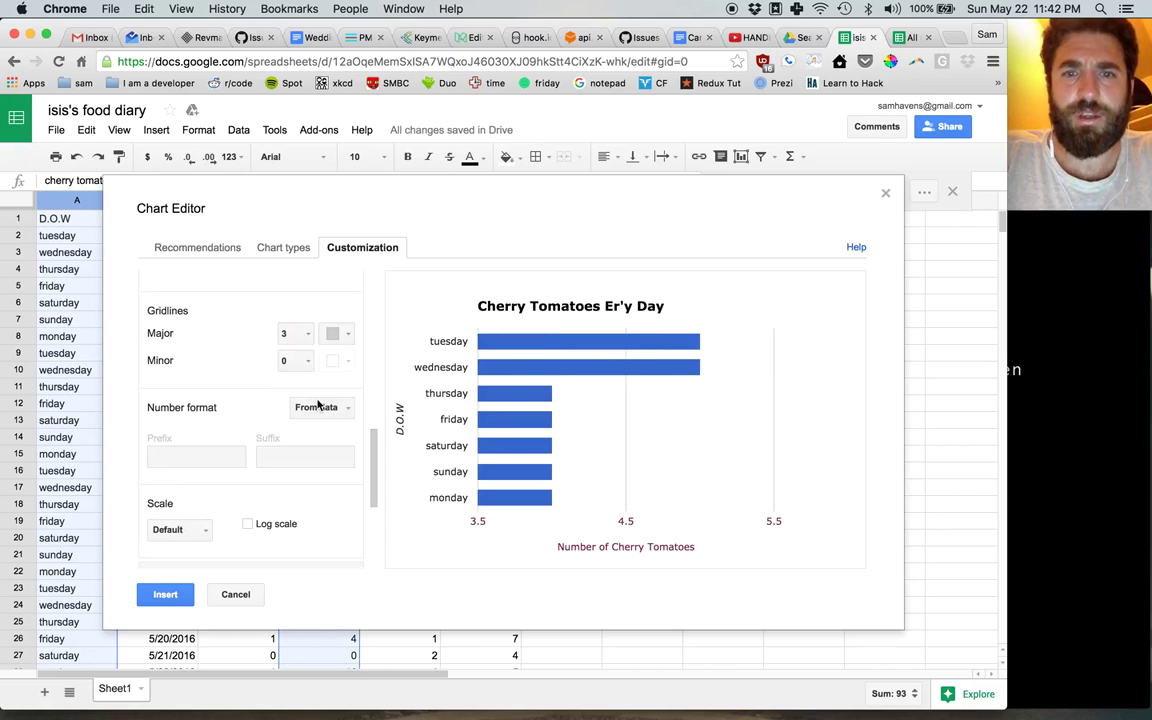
{"action": "left_click", "coordinate": [309, 336]}
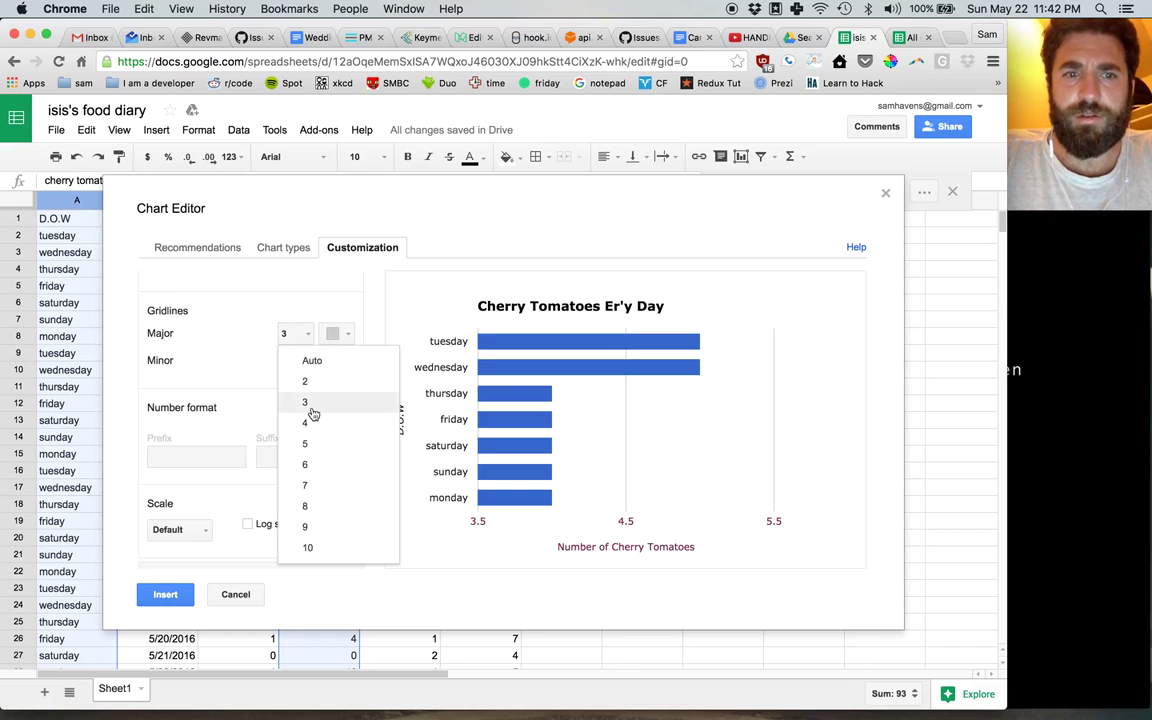
{"action": "left_click", "coordinate": [309, 423]}
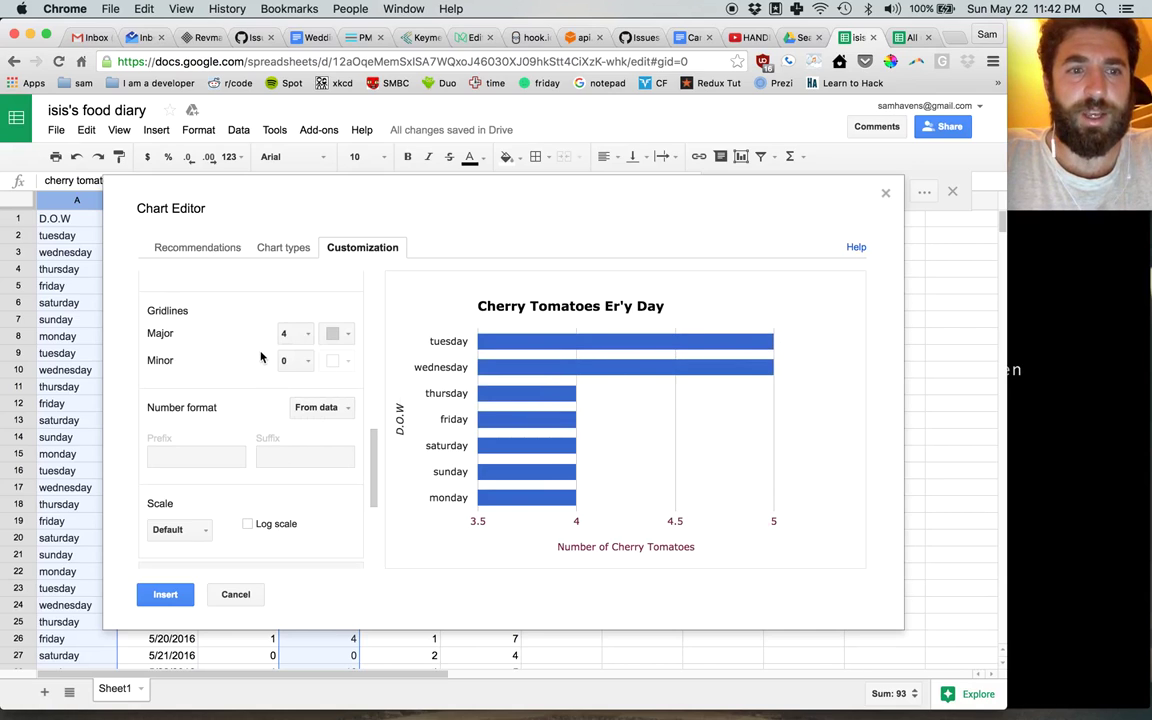
Step: Add 2 minor gridlines between each pair of major gridlines
{"action": "left_click", "coordinate": [306, 362]}
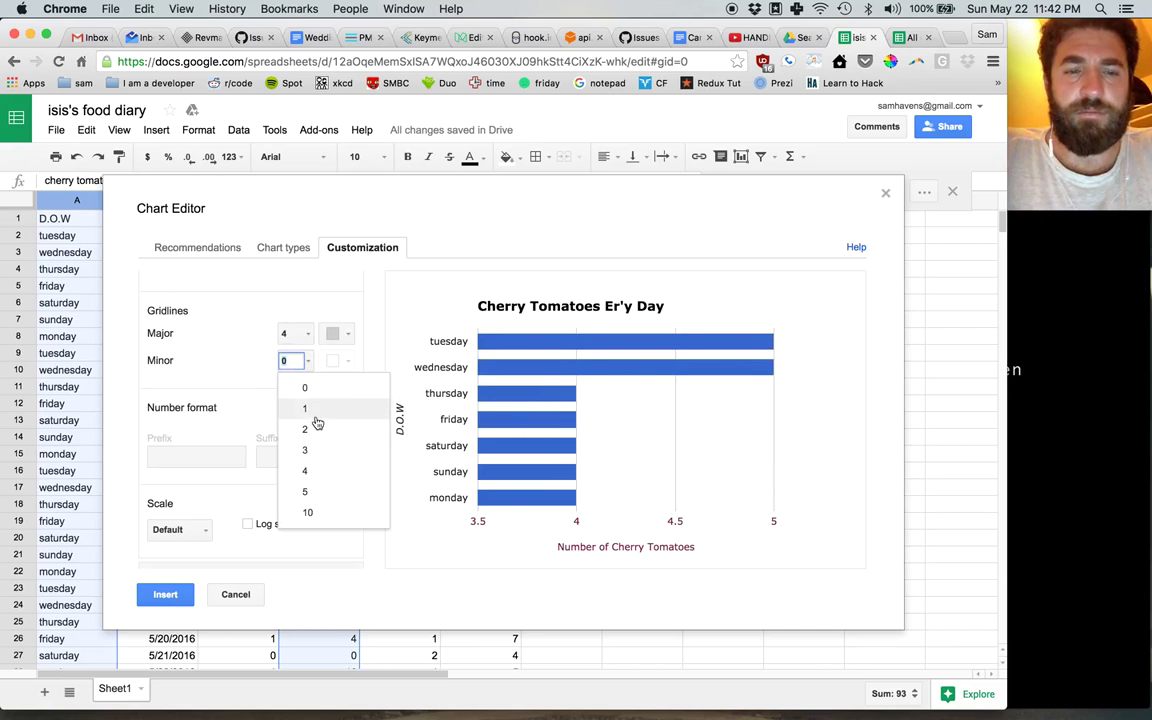
{"action": "left_click", "coordinate": [316, 430]}
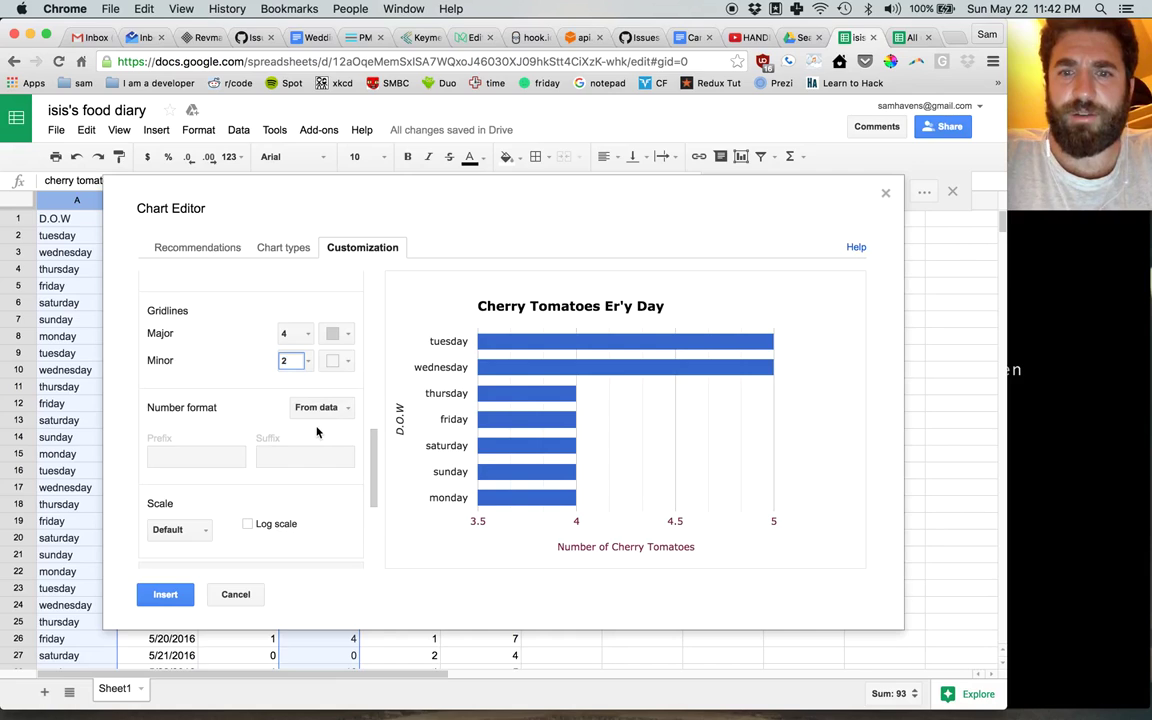
{"action": "scroll", "coordinate": [270, 406], "scroll_direction": "down", "scroll_amount": 3}
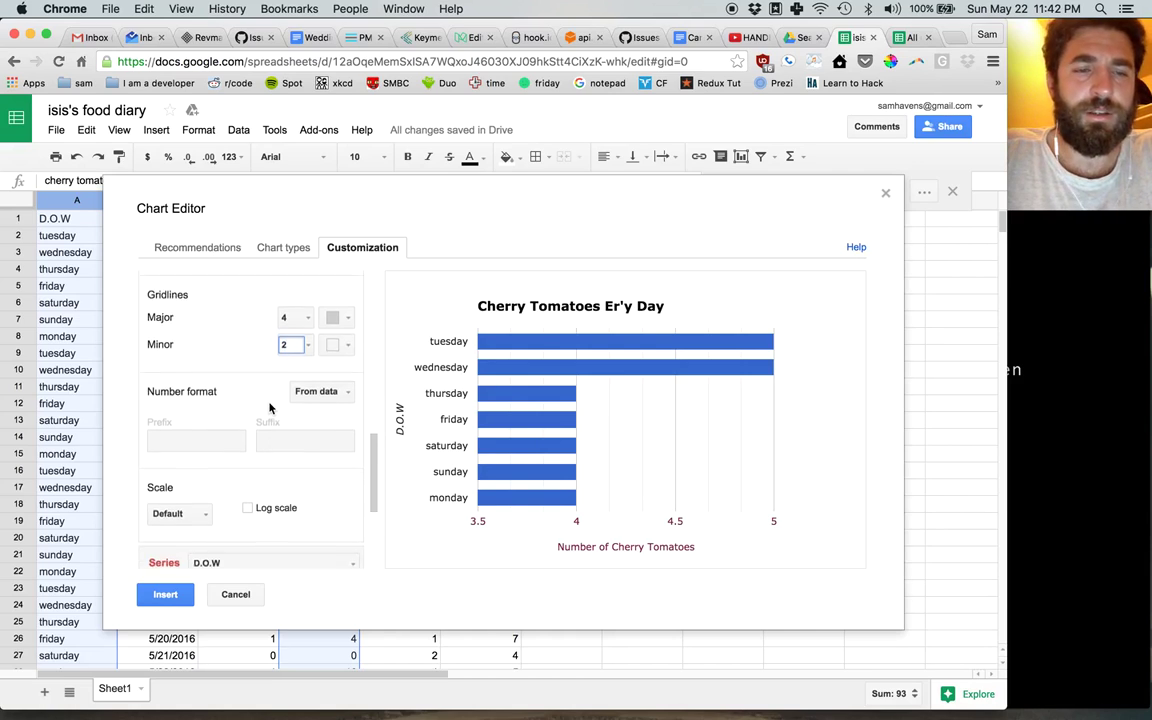
{"action": "scroll", "coordinate": [270, 407], "scroll_direction": "down", "scroll_amount": 1}
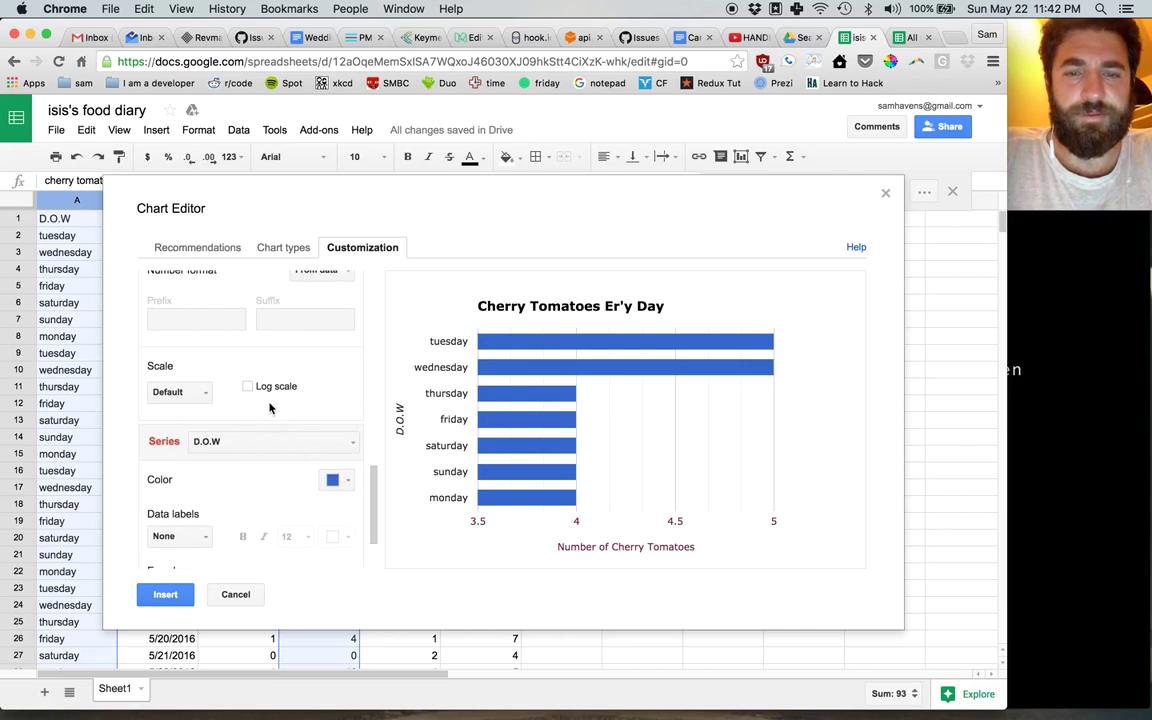
Step: Colour the bars magenta, trying dark magenta before a lighter magenta swatch
{"action": "scroll", "coordinate": [270, 407], "scroll_direction": "up", "scroll_amount": 7}
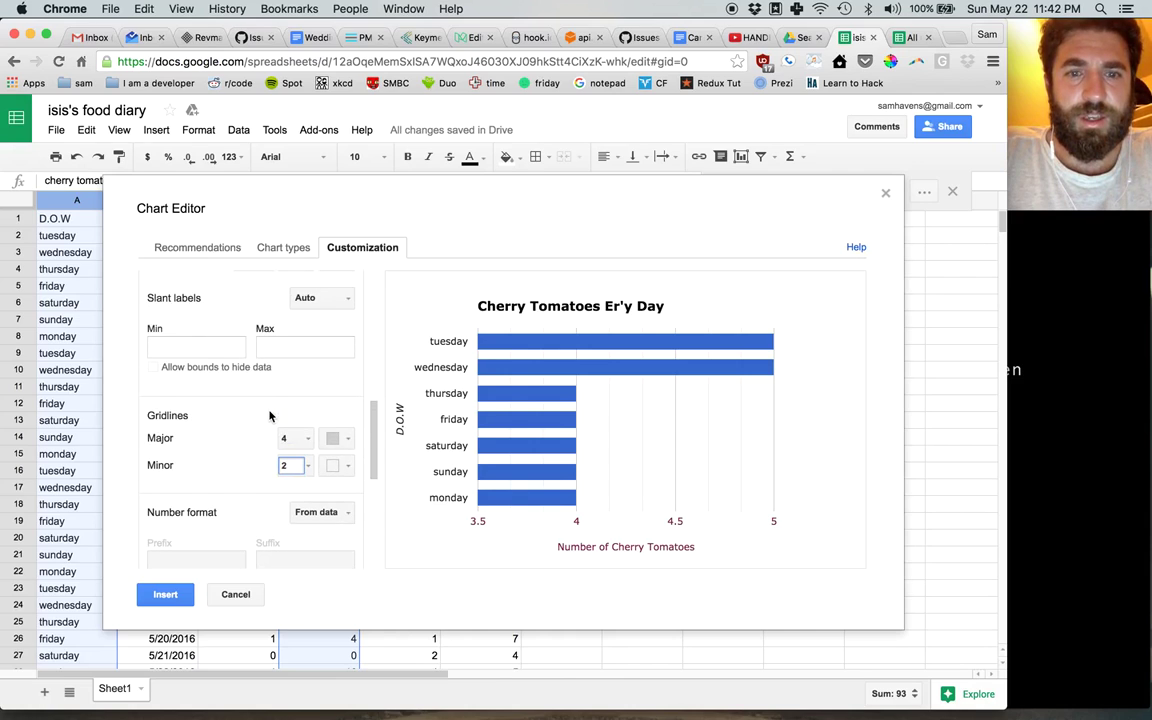
{"action": "scroll", "coordinate": [269, 410], "scroll_direction": "down", "scroll_amount": 8}
{"action": "scroll", "coordinate": [269, 416], "scroll_direction": "down", "scroll_amount": 1}
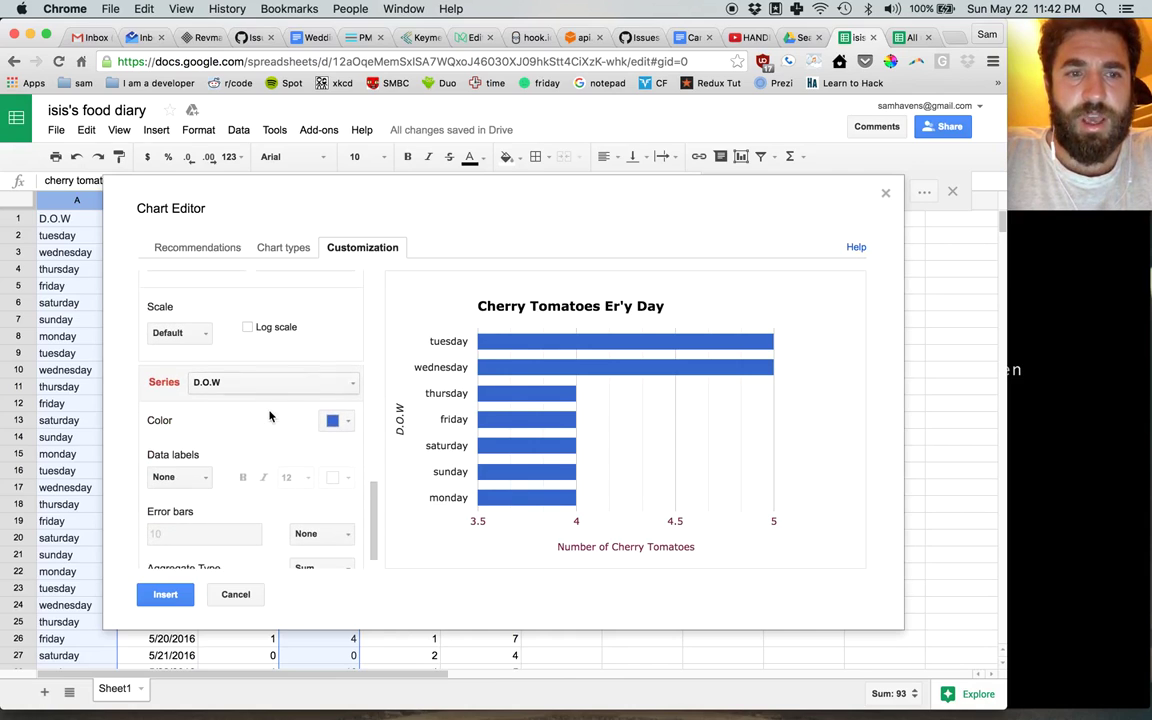
{"action": "left_click", "coordinate": [348, 421]}
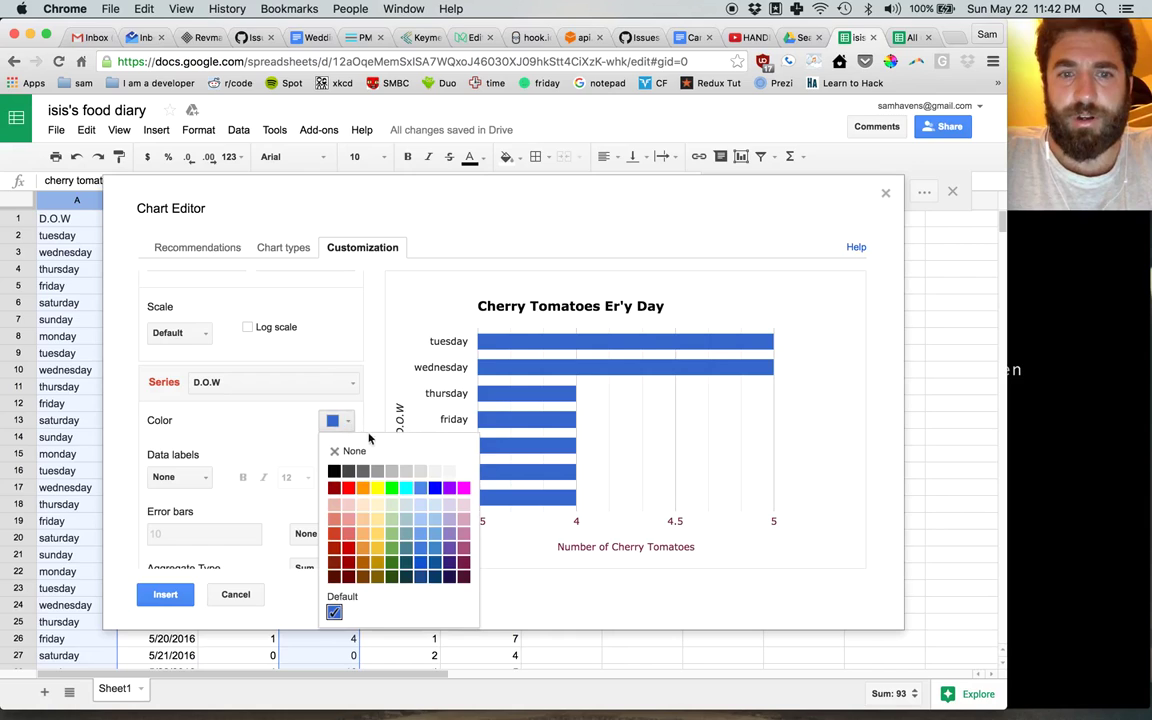
{"action": "left_click", "coordinate": [465, 566]}
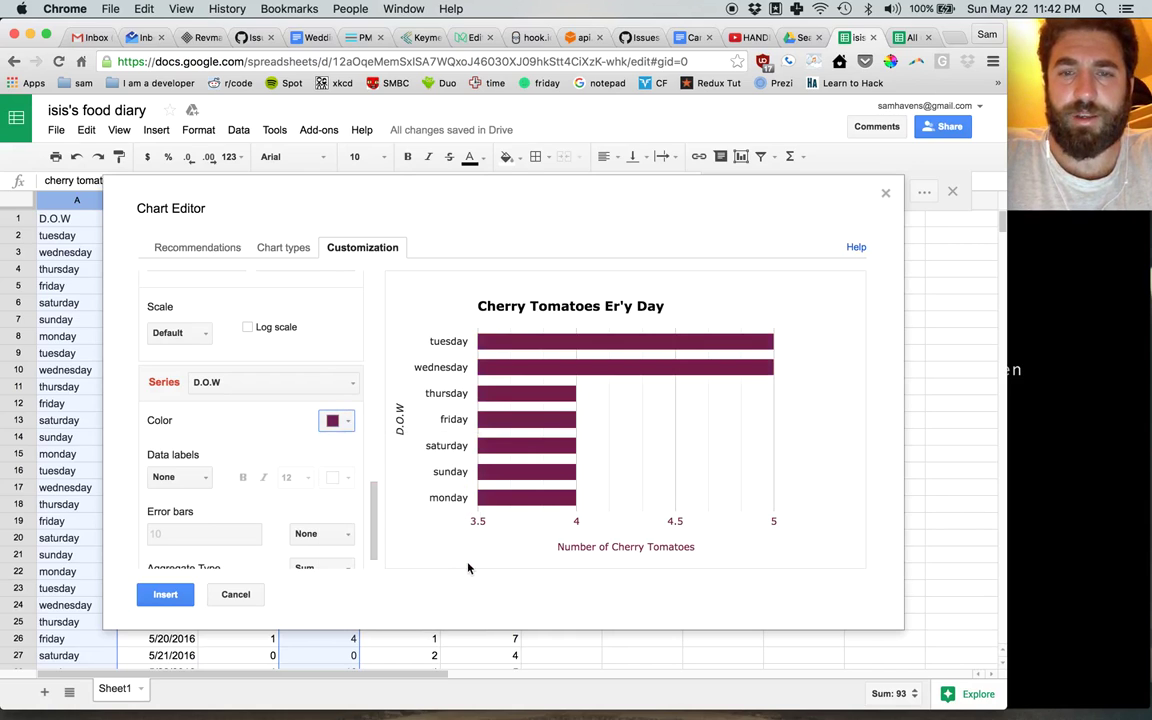
{"action": "left_click", "coordinate": [346, 421]}
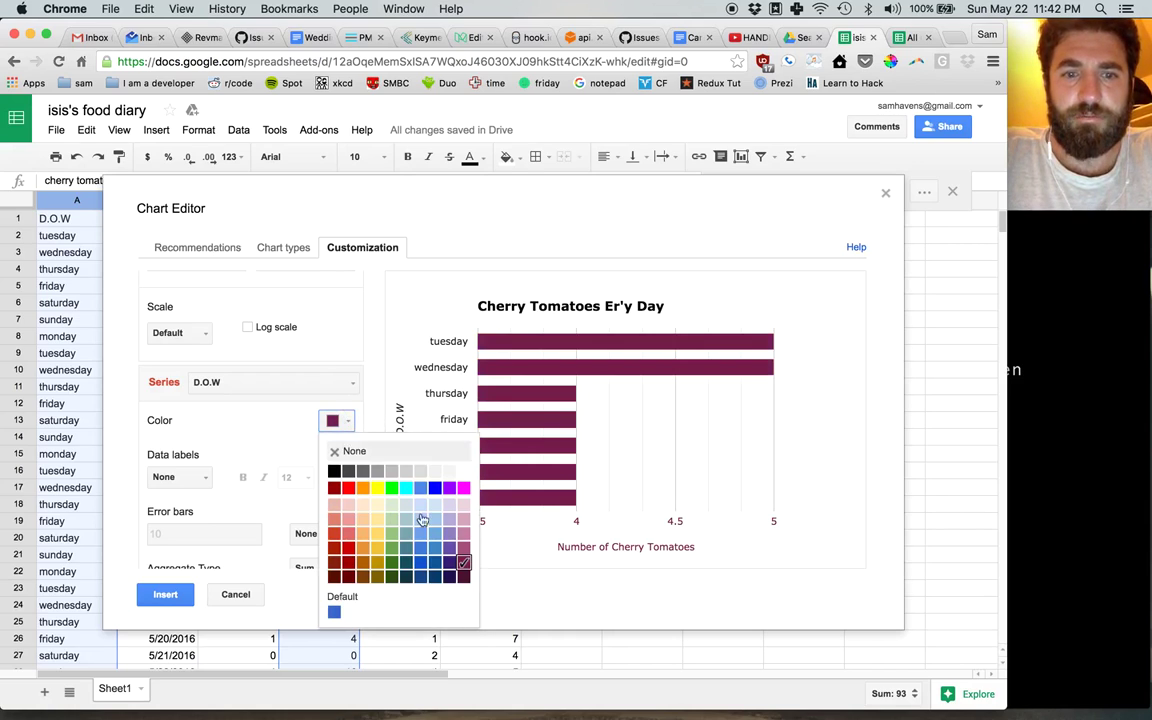
{"action": "left_click", "coordinate": [463, 549]}
Step: Switch the series aggregation to Average, then back to Sum
{"action": "scroll", "coordinate": [303, 492], "scroll_direction": "down", "scroll_amount": 1}
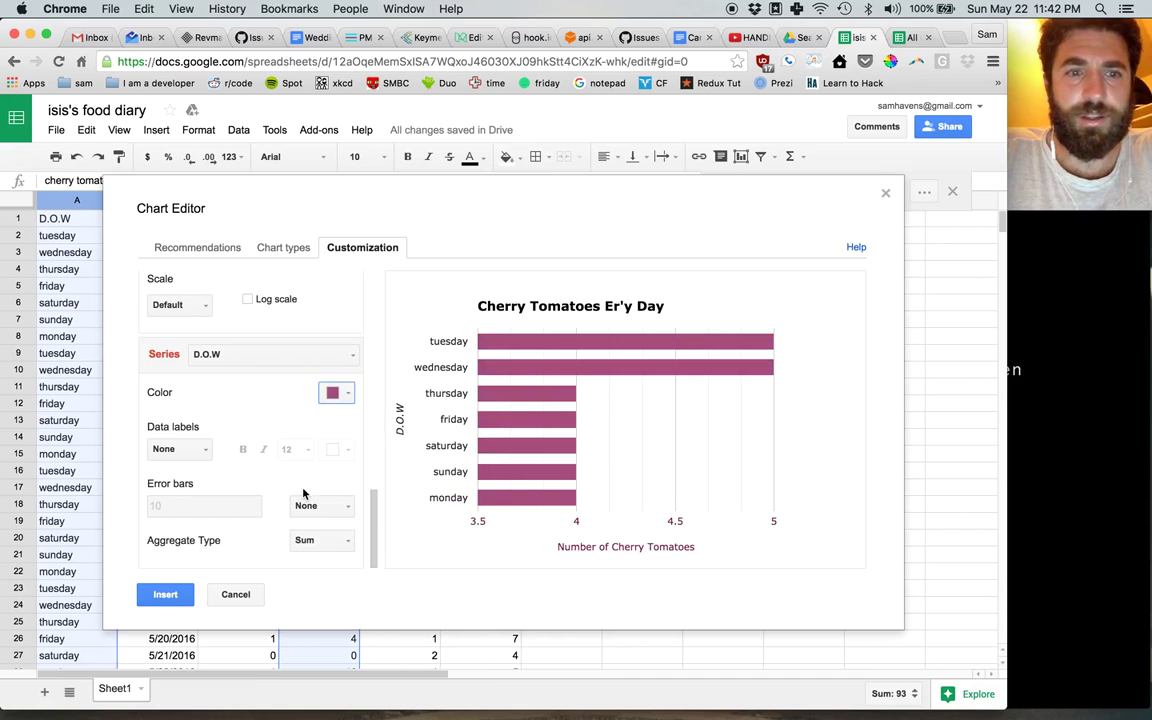
{"action": "left_click", "coordinate": [201, 457]}
{"action": "left_click", "coordinate": [200, 457]}
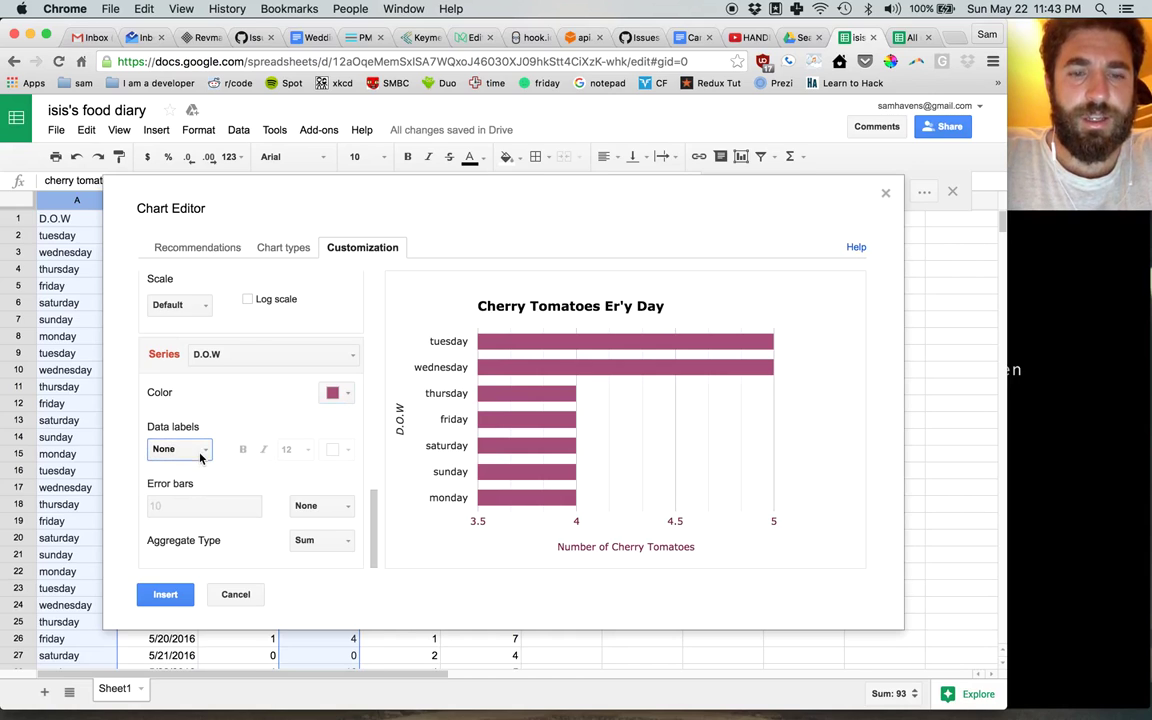
{"action": "left_click", "coordinate": [340, 543]}
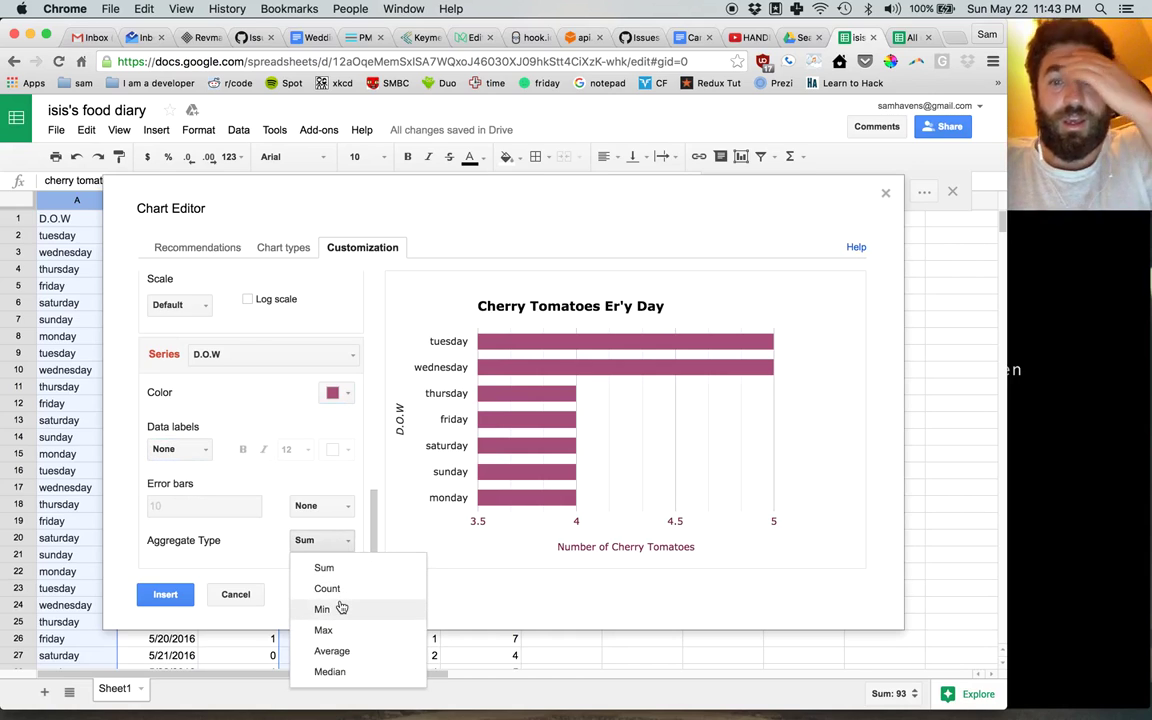
{"action": "left_click", "coordinate": [337, 652]}
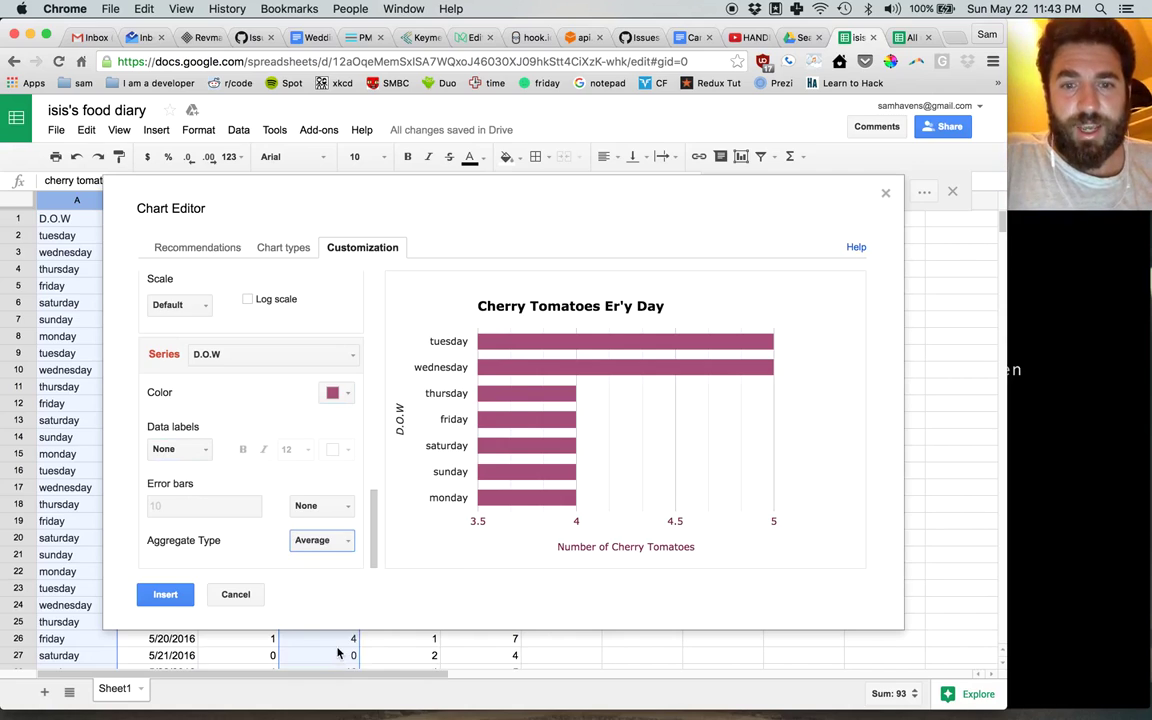
{"action": "left_click", "coordinate": [327, 543]}
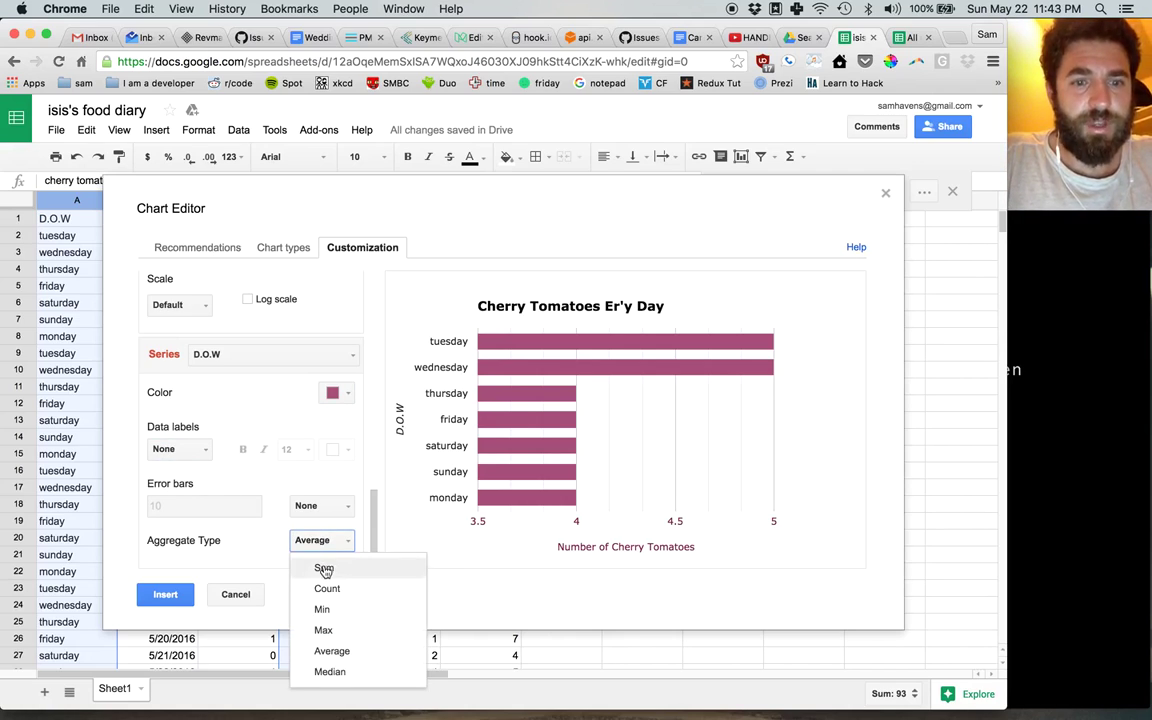
{"action": "left_click", "coordinate": [325, 567]}
{"action": "scroll", "coordinate": [228, 432], "scroll_direction": "up", "scroll_amount": 2}
{"action": "scroll", "coordinate": [228, 432], "scroll_direction": "up", "scroll_amount": 8}
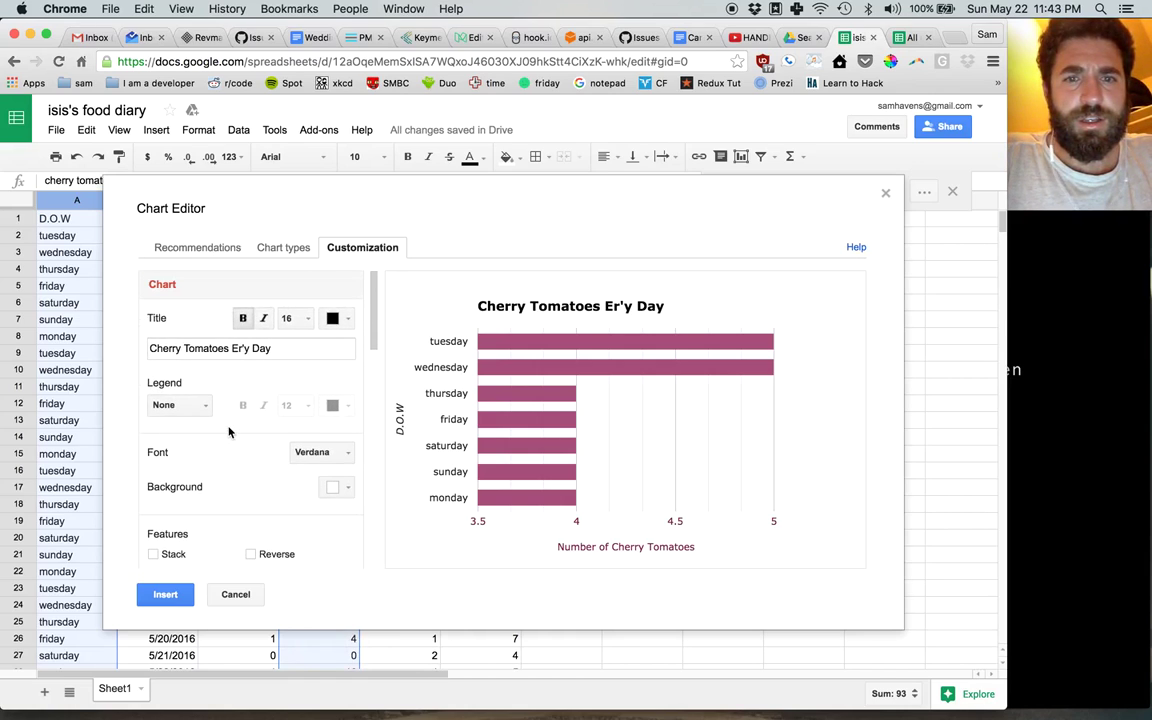
Step: Make the chart title blue after trying dark magenta and purple
{"action": "left_click", "coordinate": [346, 320]}
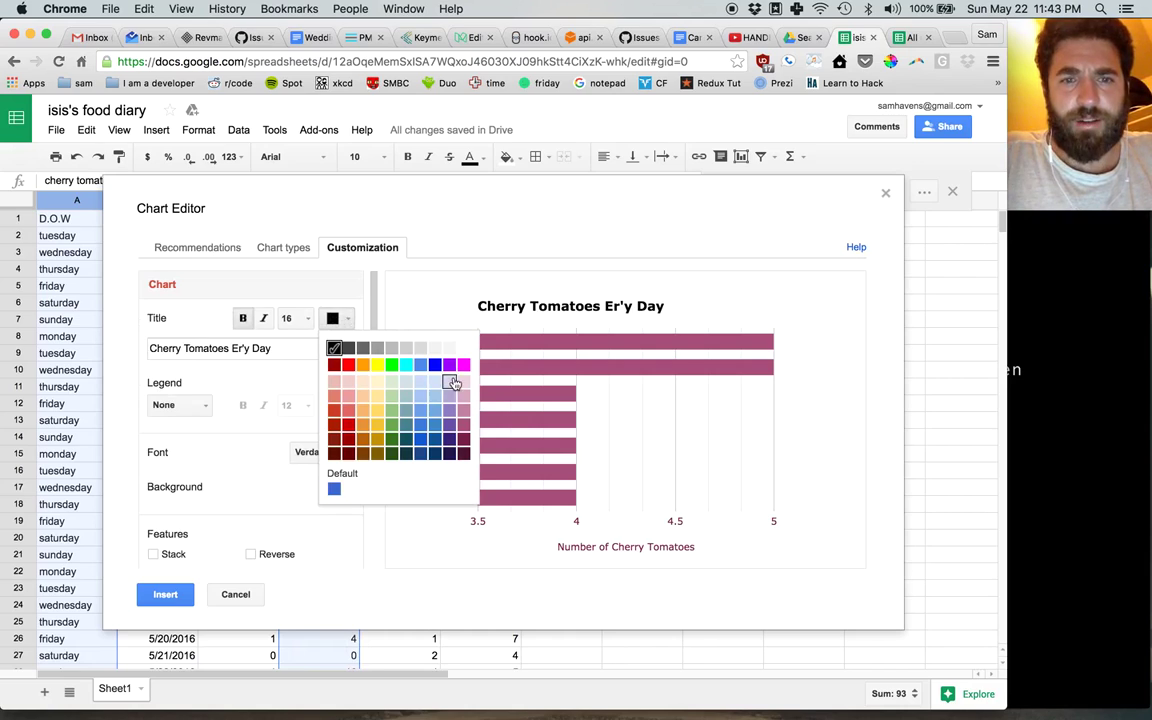
{"action": "left_click", "coordinate": [463, 424]}
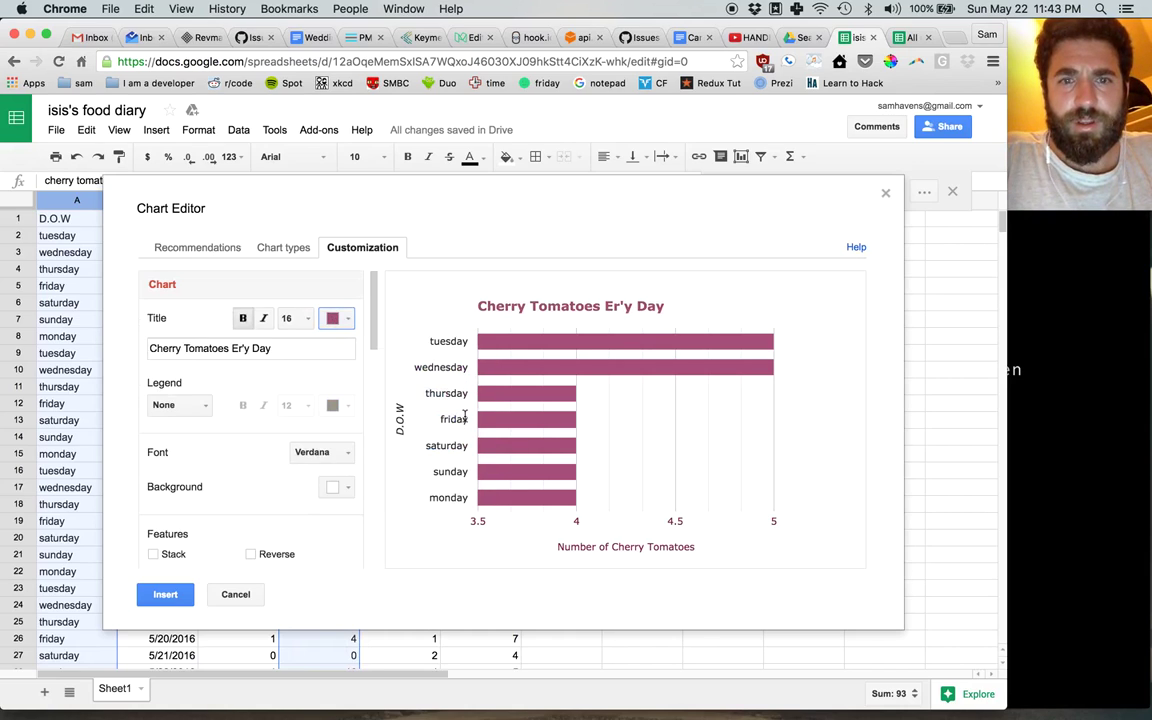
{"action": "left_click", "coordinate": [347, 318]}
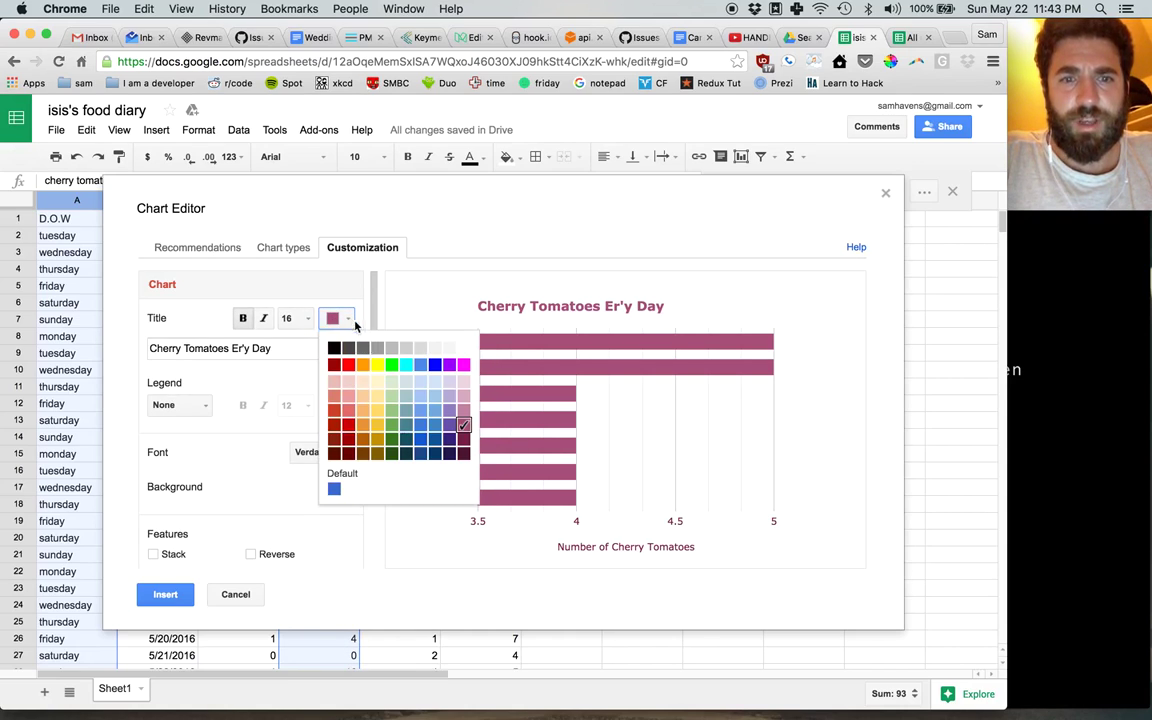
{"action": "left_click", "coordinate": [449, 424]}
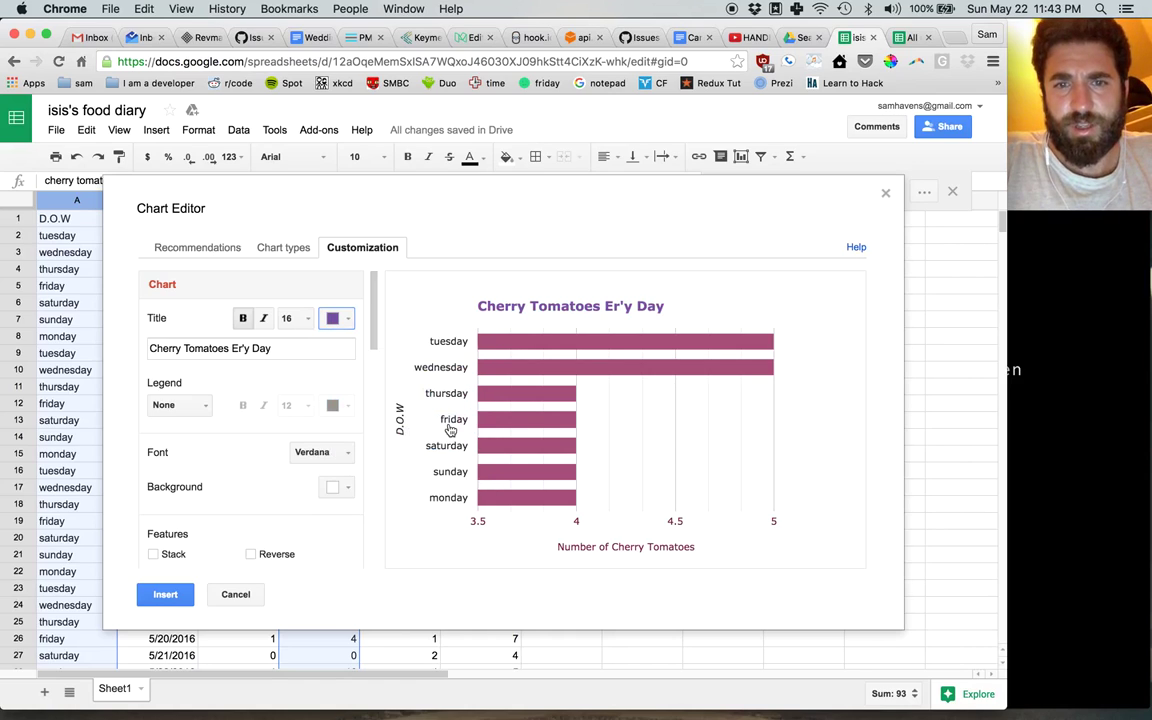
{"action": "left_click", "coordinate": [340, 318]}
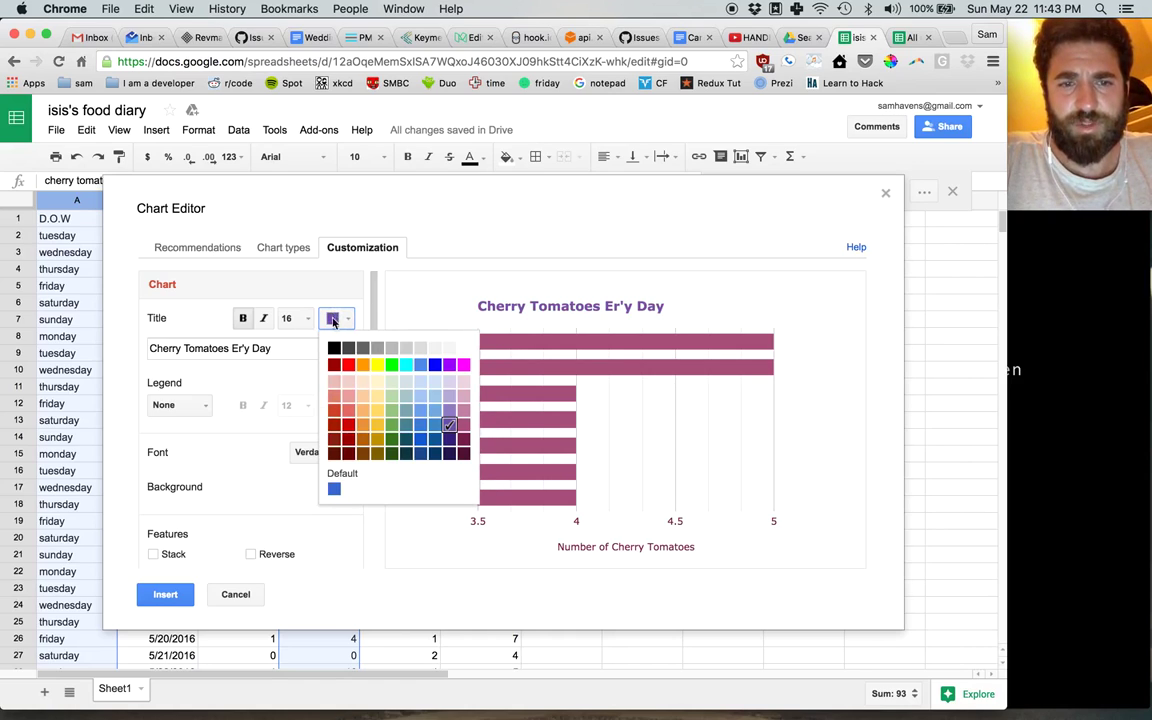
{"action": "left_click", "coordinate": [420, 440]}
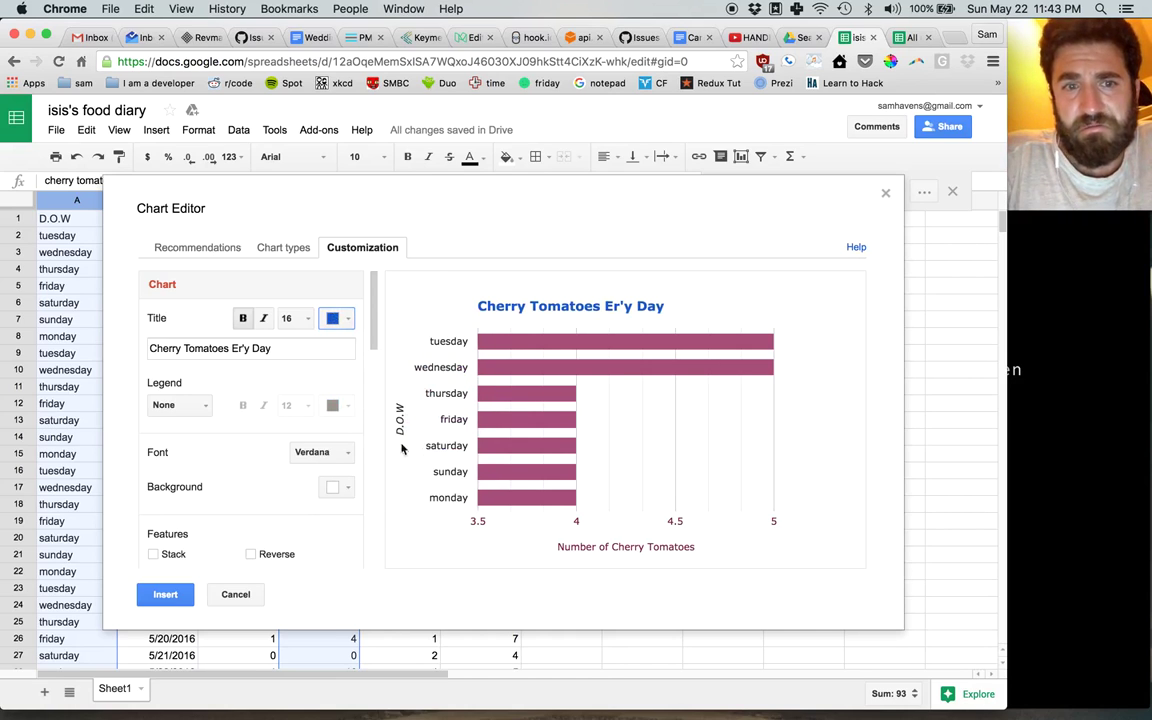
Step: Pick the D.O.W series, then cancel the bar chart without inserting it
{"action": "scroll", "coordinate": [310, 418], "scroll_direction": "down", "scroll_amount": 5}
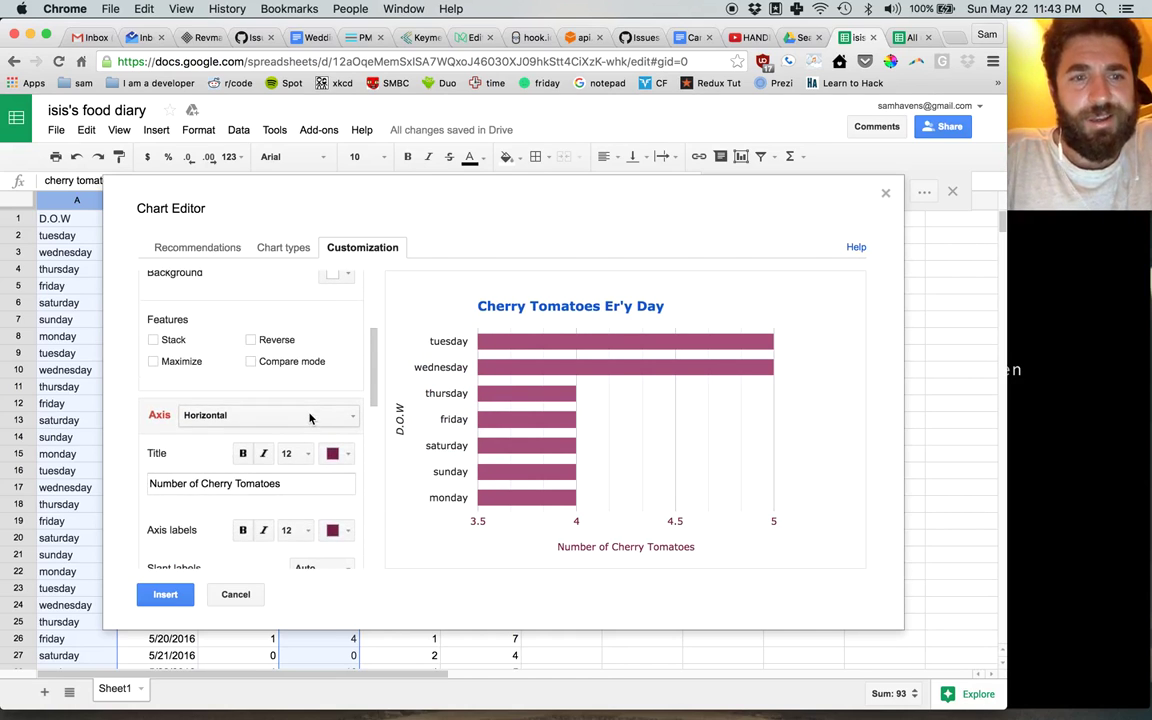
{"action": "scroll", "coordinate": [310, 418], "scroll_direction": "down", "scroll_amount": 2}
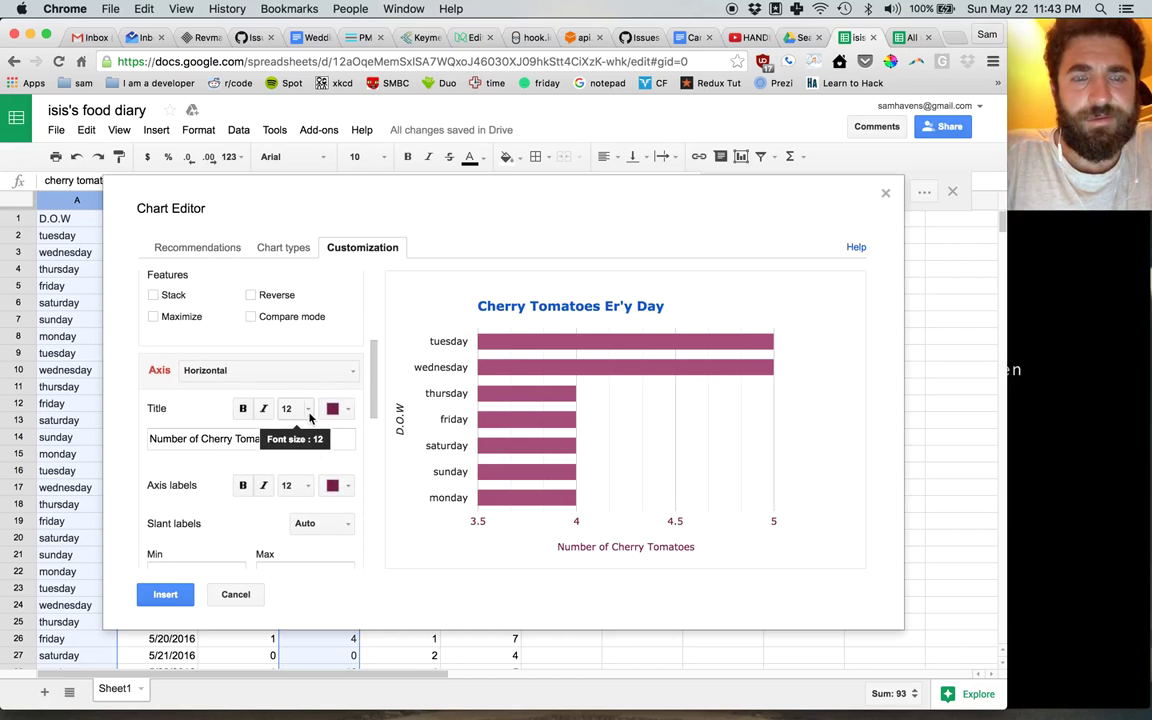
{"action": "scroll", "coordinate": [310, 418], "scroll_direction": "down", "scroll_amount": 5}
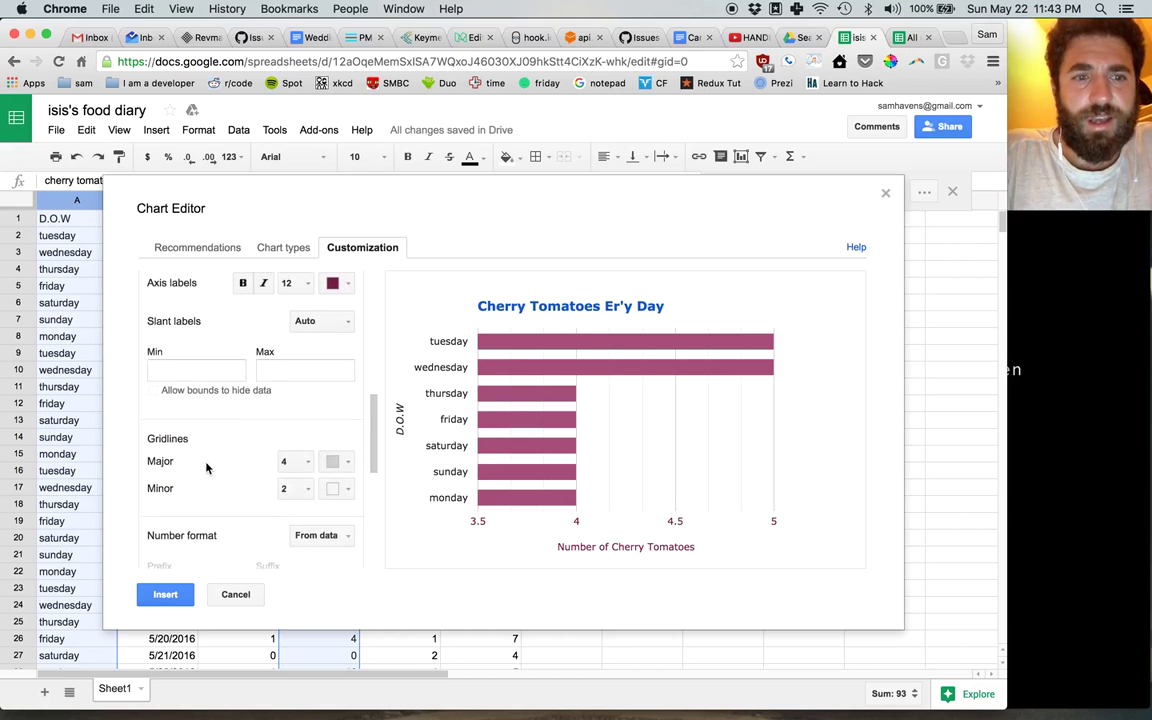
{"action": "scroll", "coordinate": [207, 467], "scroll_direction": "down", "scroll_amount": 6}
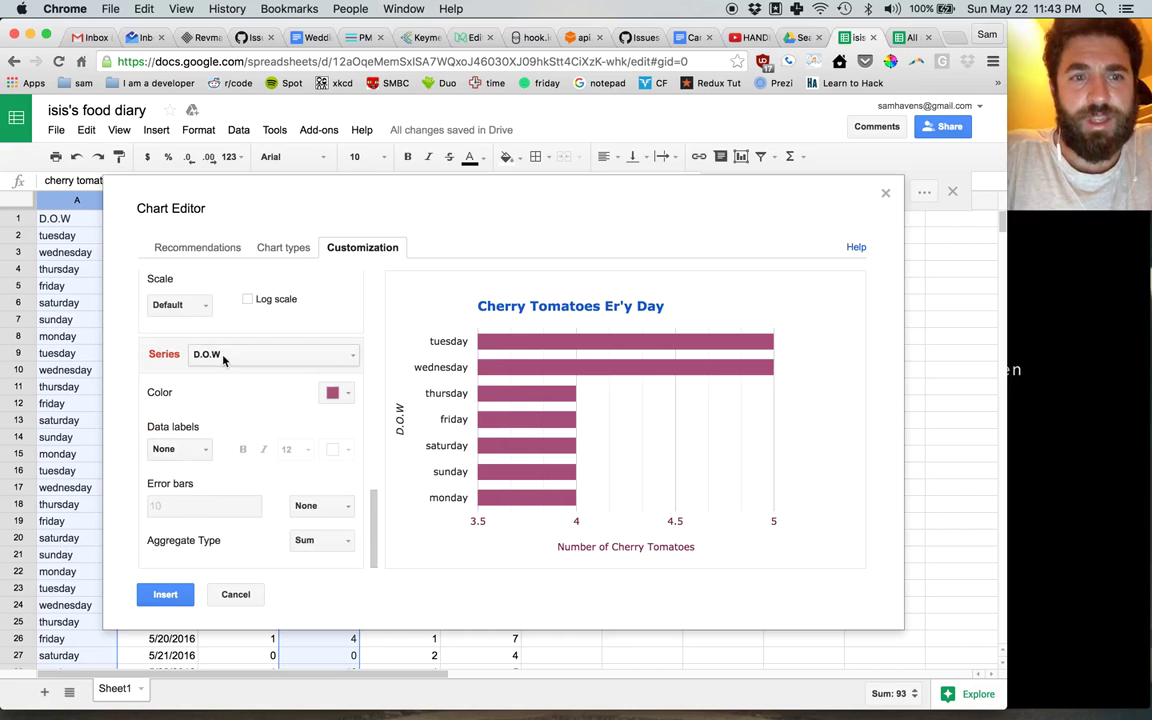
{"action": "left_click", "coordinate": [224, 360]}
{"action": "left_click", "coordinate": [224, 360]}
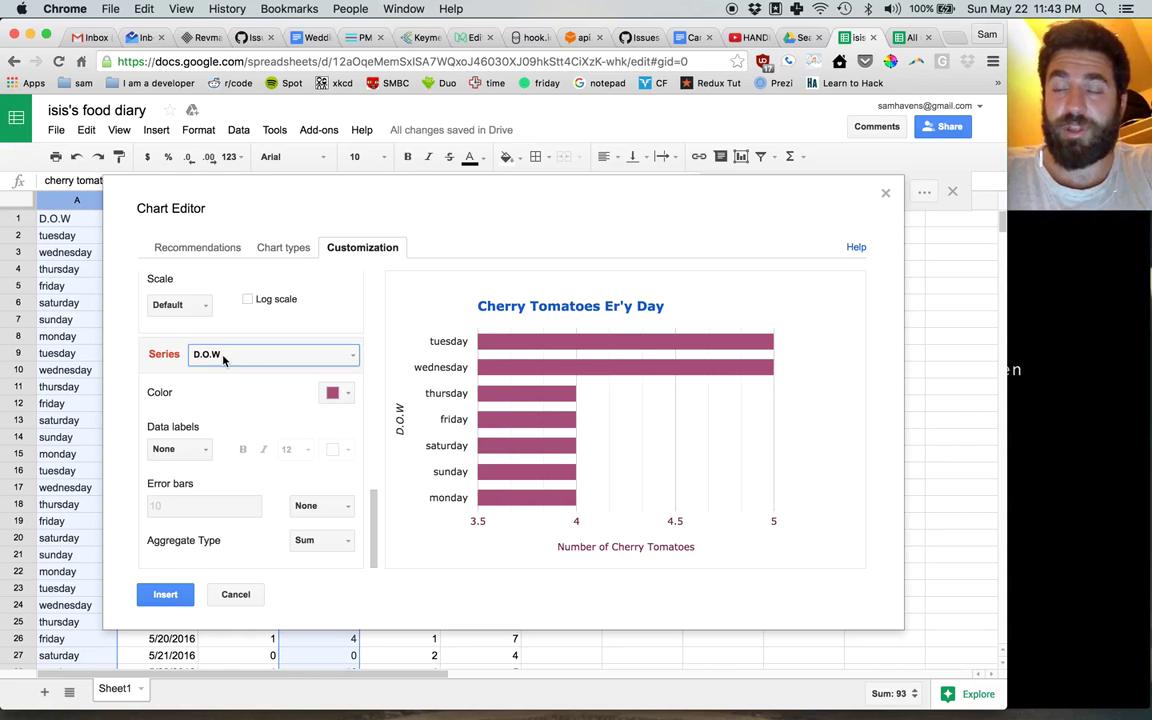
{"action": "left_click", "coordinate": [224, 360]}
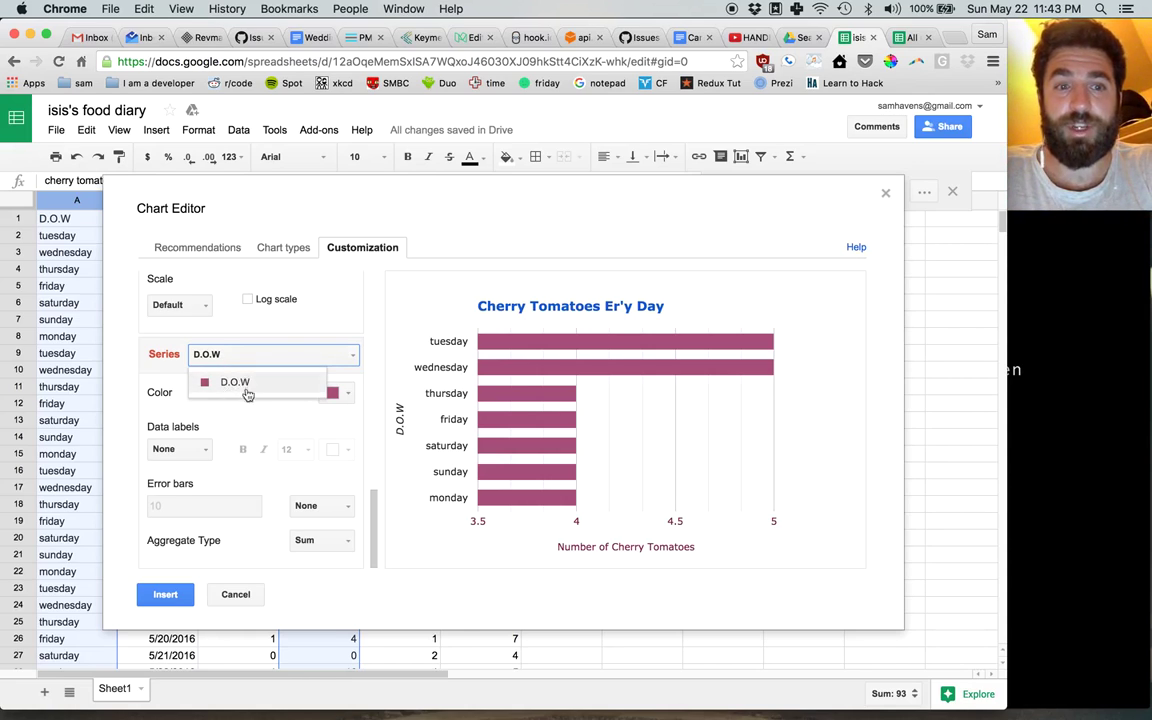
{"action": "left_click", "coordinate": [240, 383]}
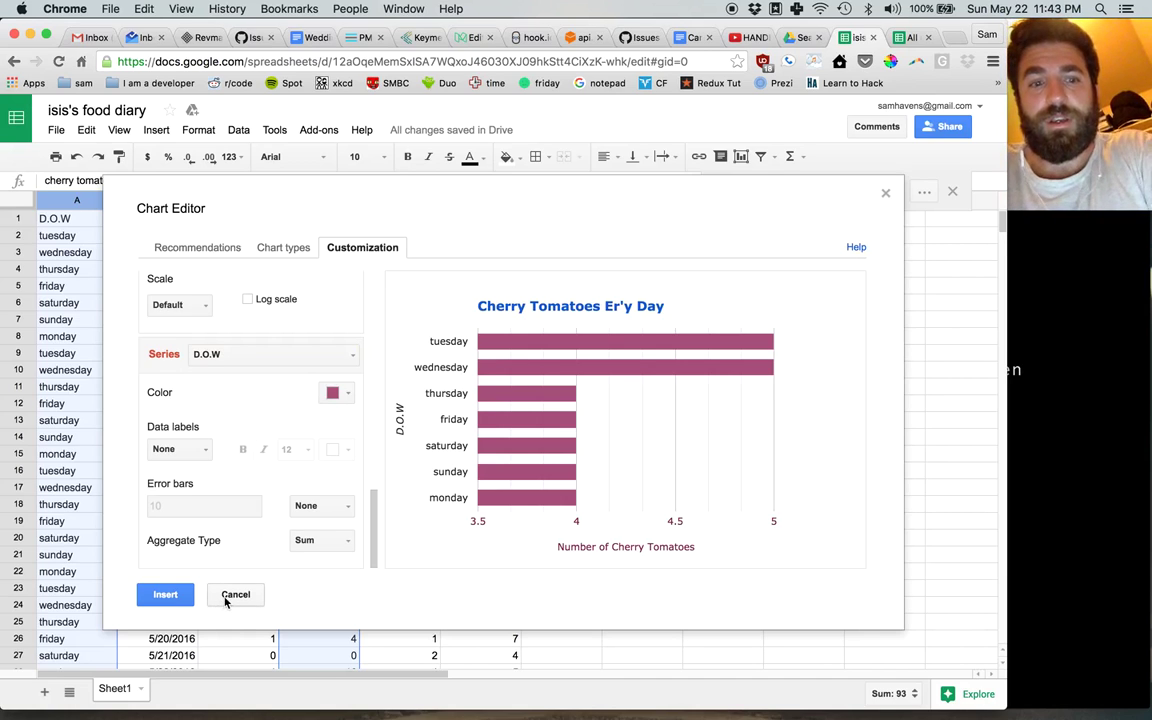
{"action": "left_click", "coordinate": [235, 595]}
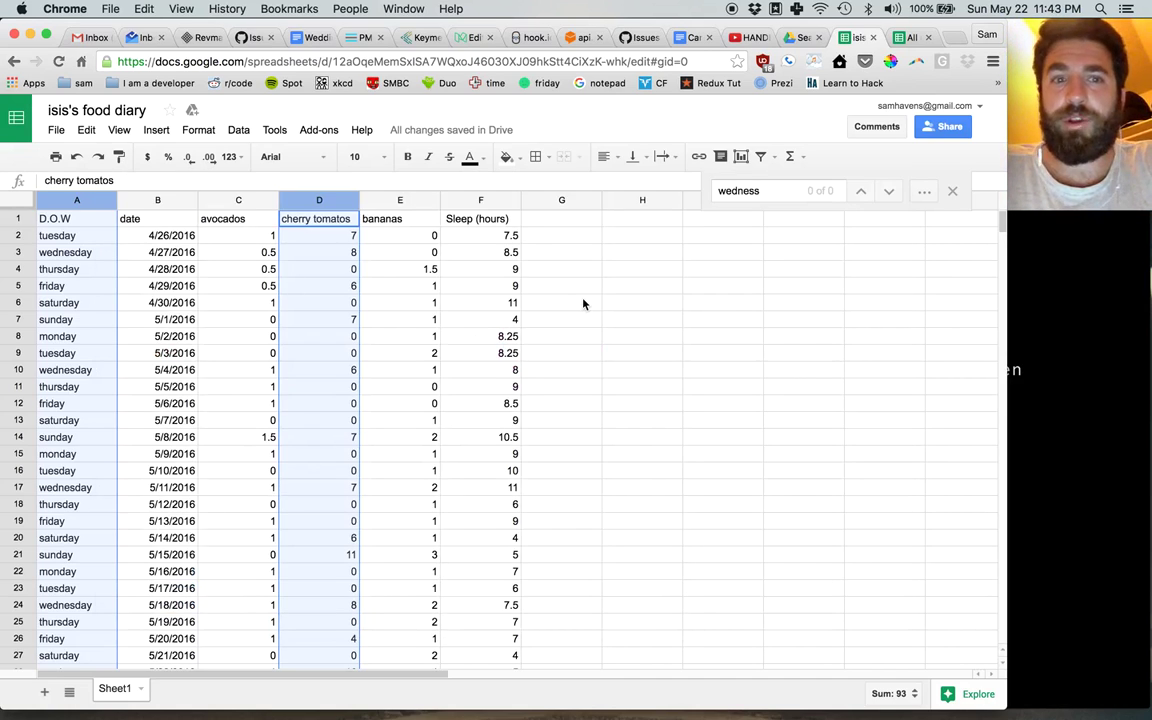
Step: Select columns B through F, date to Sleep (hours), and start a new chart from them
{"action": "scroll", "coordinate": [583, 304], "scroll_direction": "down", "scroll_amount": 3}
{"action": "scroll", "coordinate": [580, 302], "scroll_direction": "right", "scroll_amount": 3}
{"action": "scroll", "coordinate": [580, 302], "scroll_direction": "up", "scroll_amount": 3}
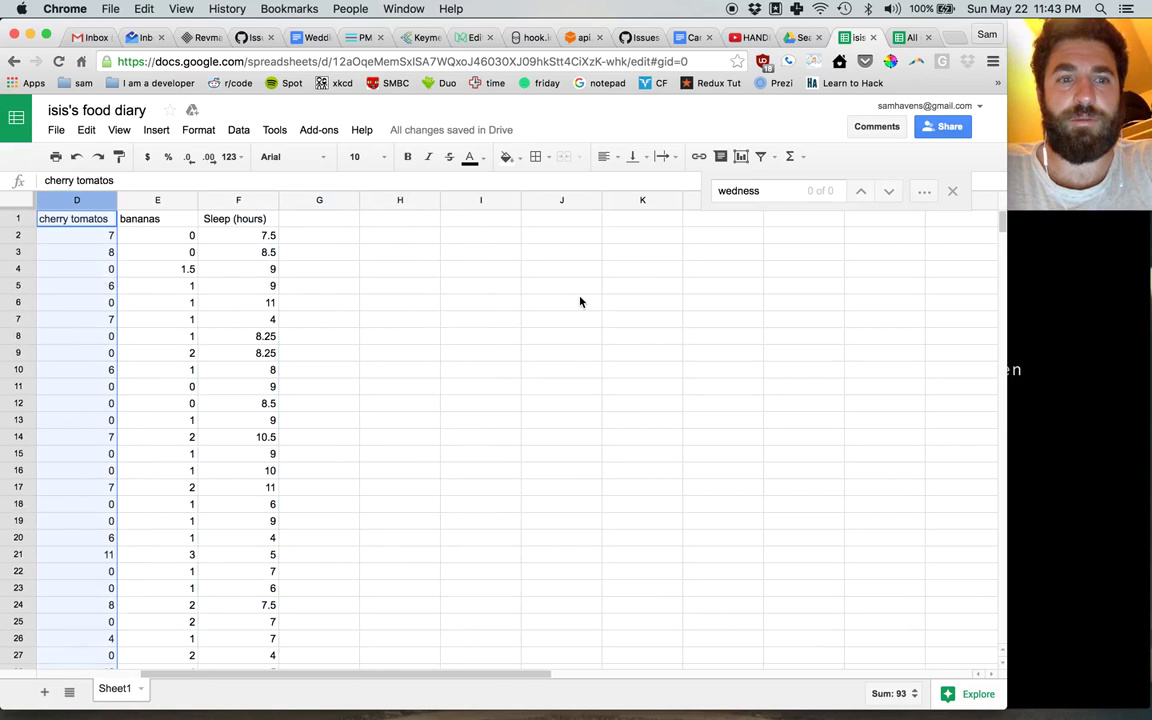
{"action": "scroll", "coordinate": [580, 302], "scroll_direction": "left", "scroll_amount": 3}
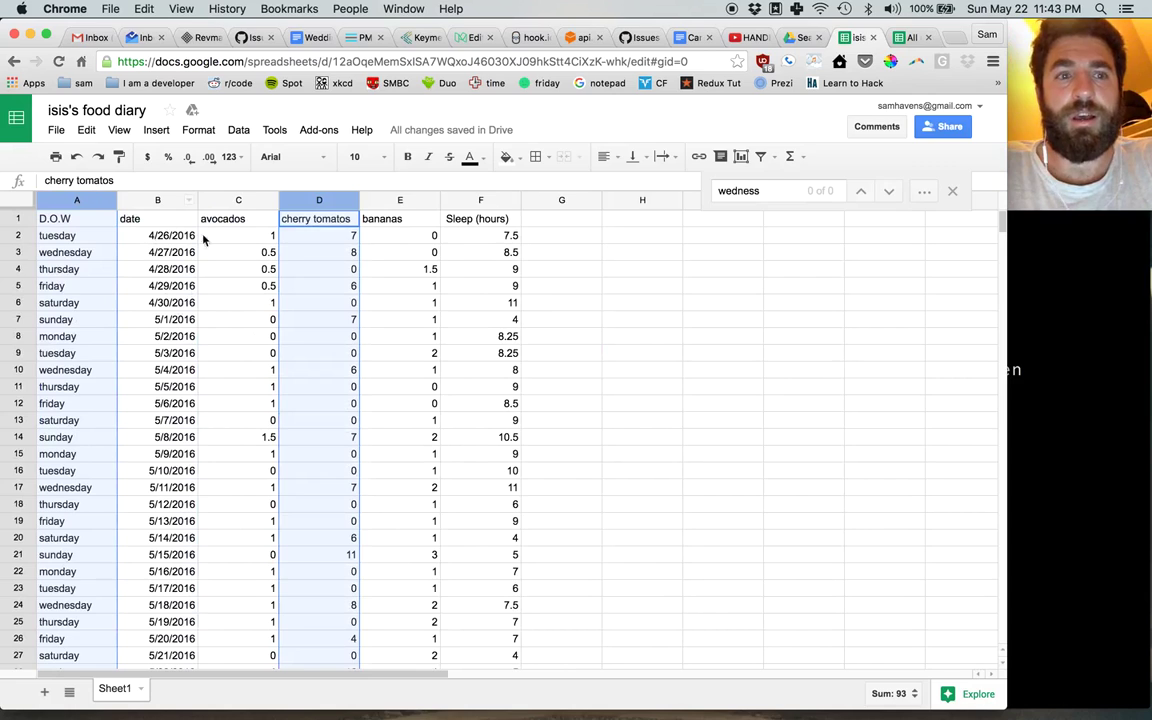
{"action": "left_click", "coordinate": [226, 248]}
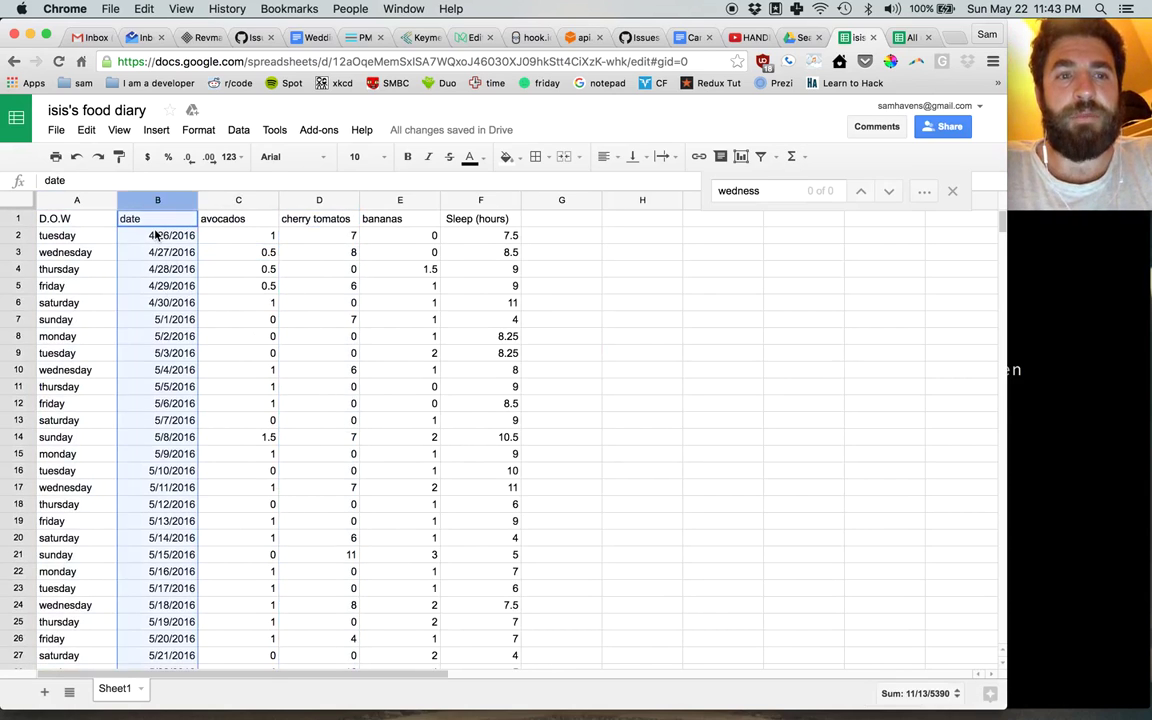
{"action": "left_click", "coordinate": [239, 198], "text": "shift"}
{"action": "left_click", "coordinate": [307, 196], "text": "shift"}
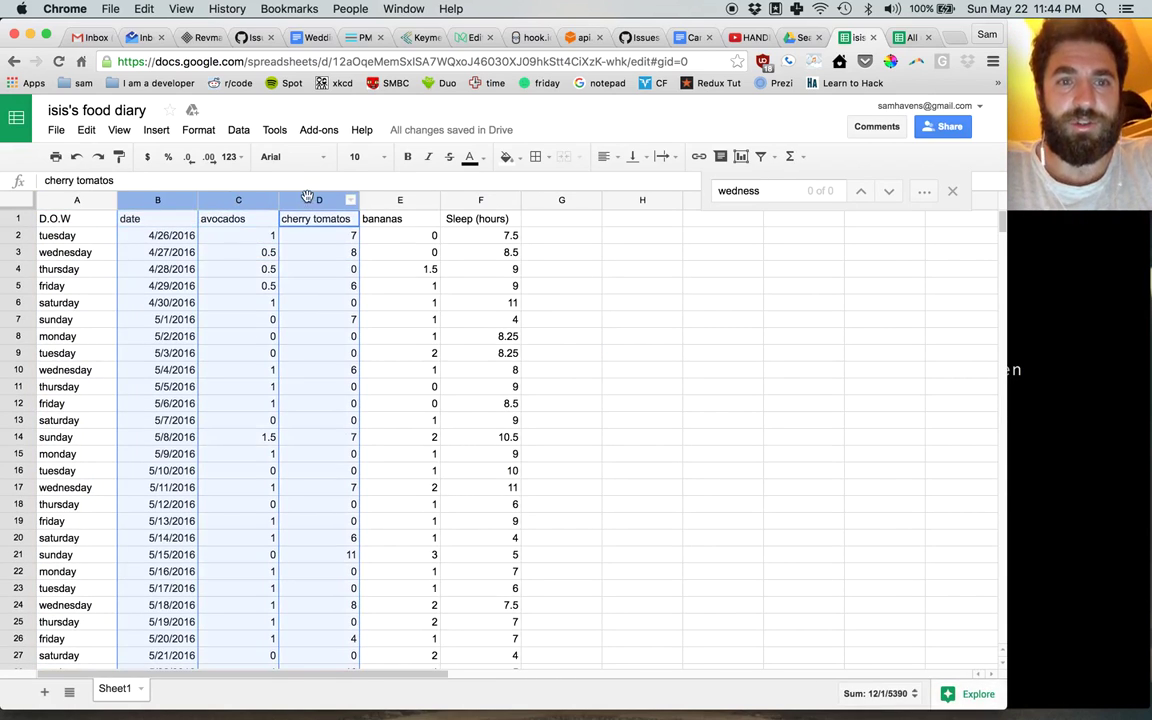
{"action": "left_click", "coordinate": [398, 200], "text": "shift"}
{"action": "left_click", "coordinate": [472, 197], "text": "shift"}
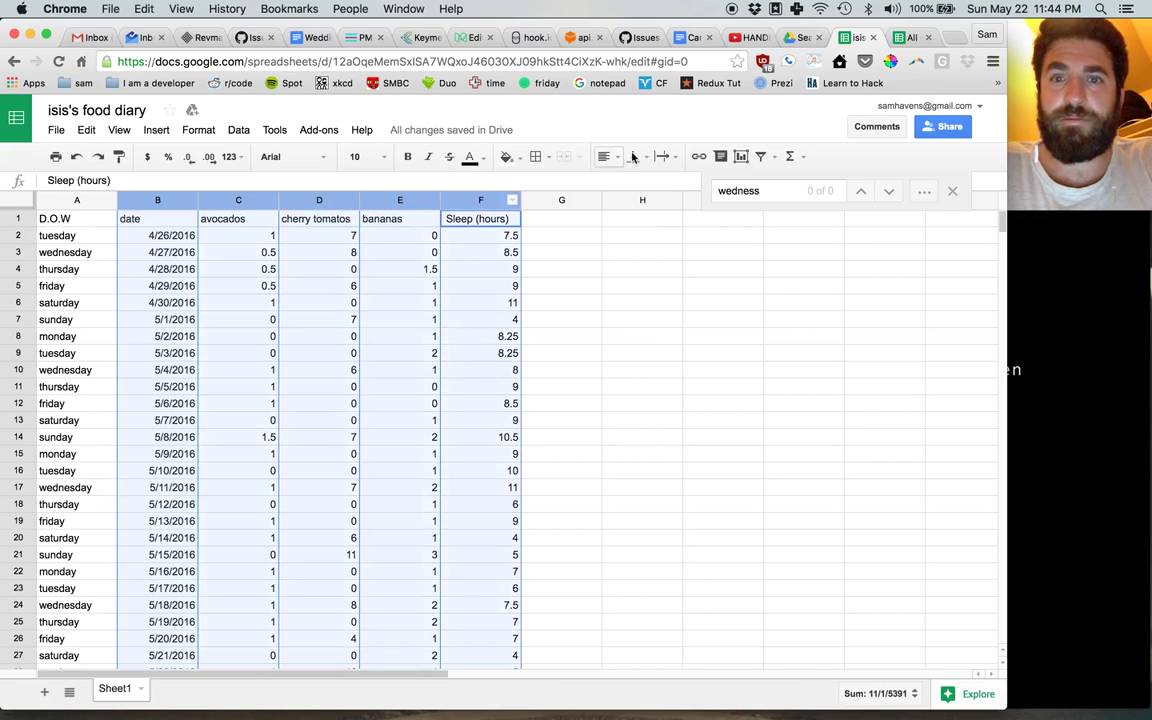
{"action": "left_click", "coordinate": [740, 157]}
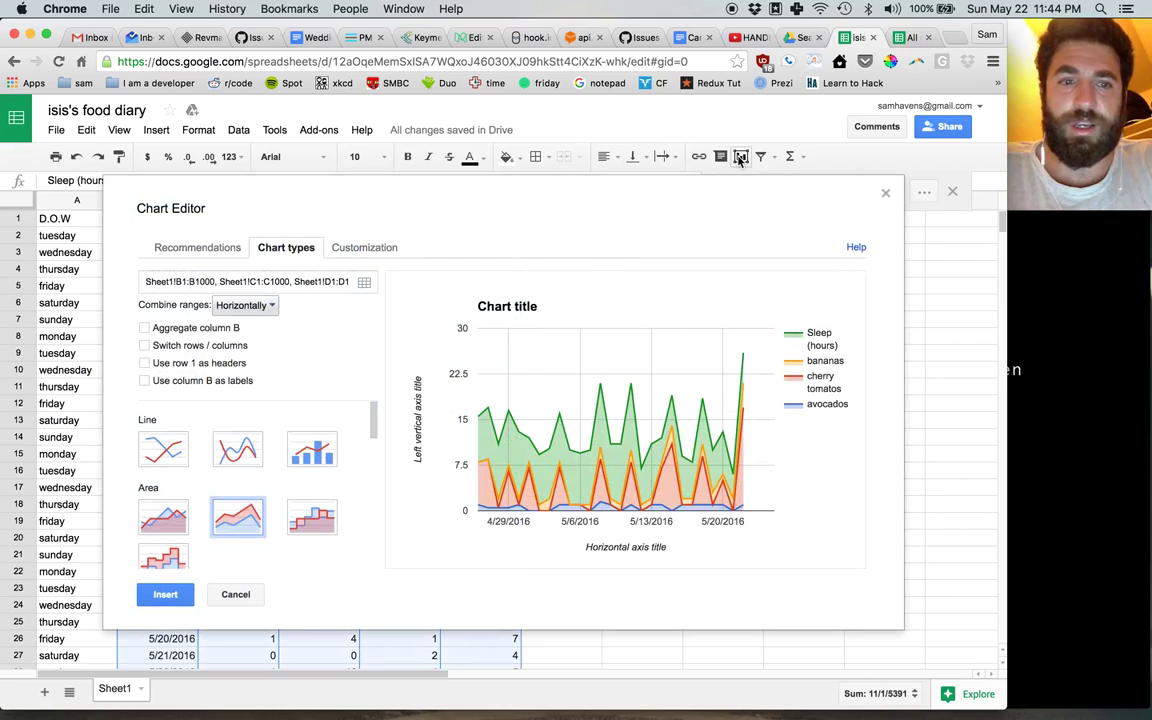
Step: Preview combo, area and smooth line types, then settle on a straight multi-series line chart
{"action": "left_click", "coordinate": [310, 458]}
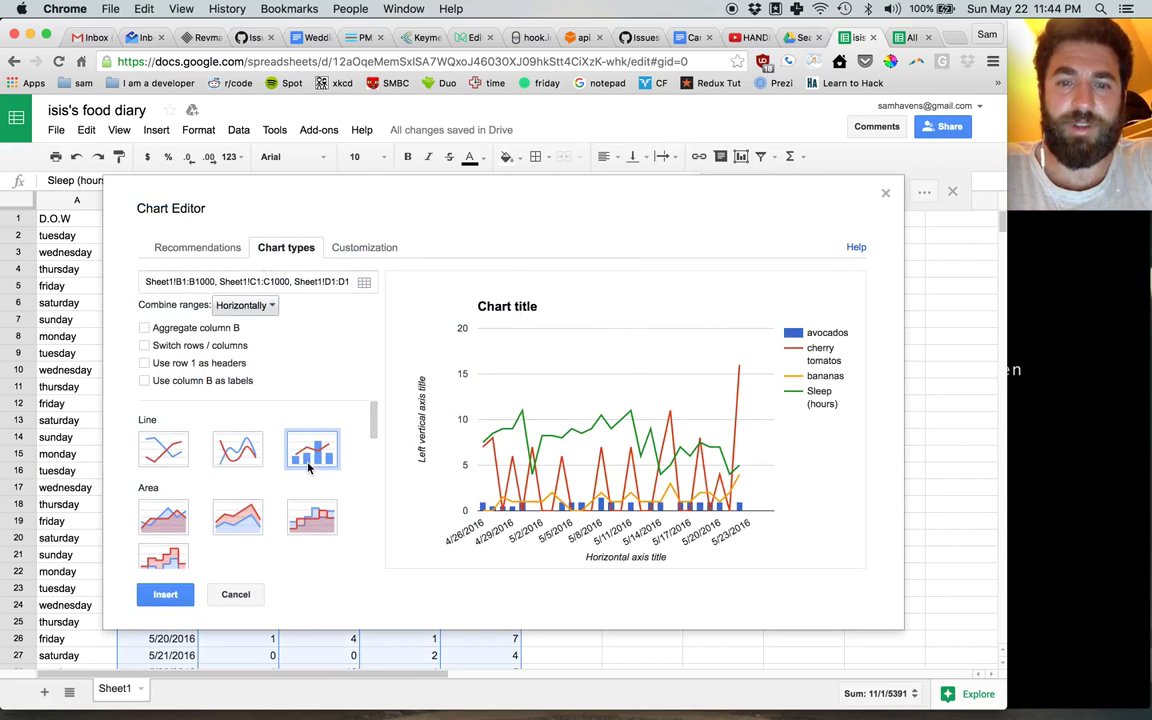
{"action": "left_click", "coordinate": [311, 517]}
{"action": "left_click", "coordinate": [240, 520]}
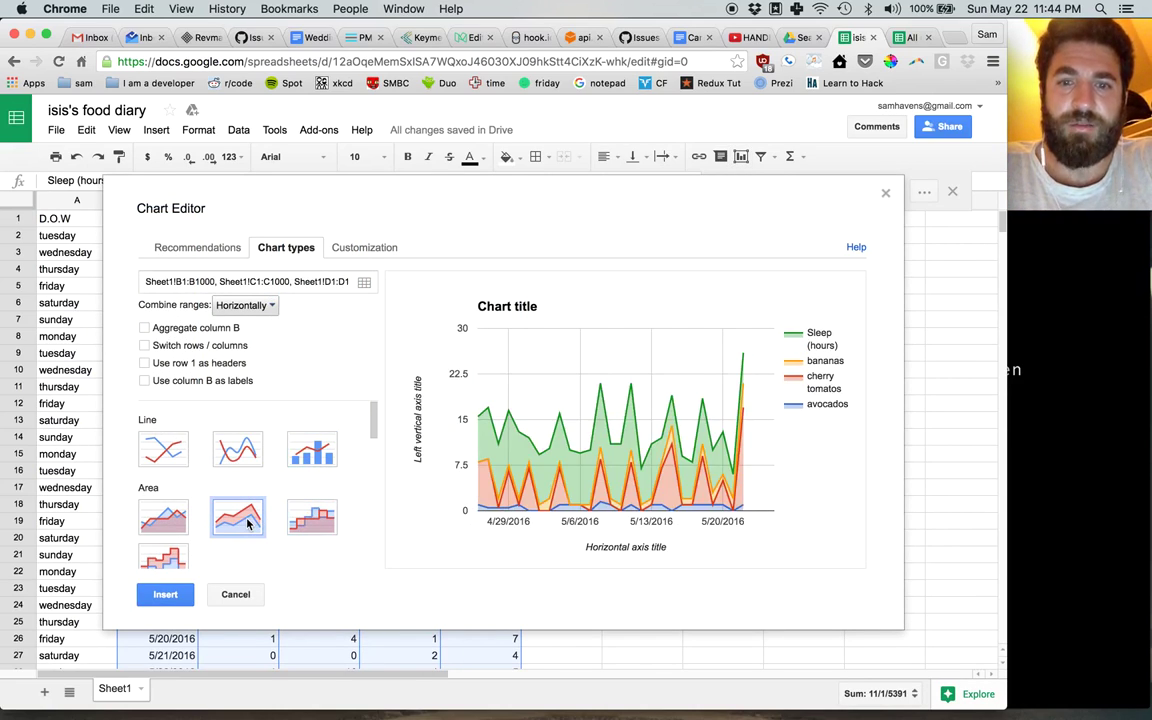
{"action": "left_click", "coordinate": [221, 456]}
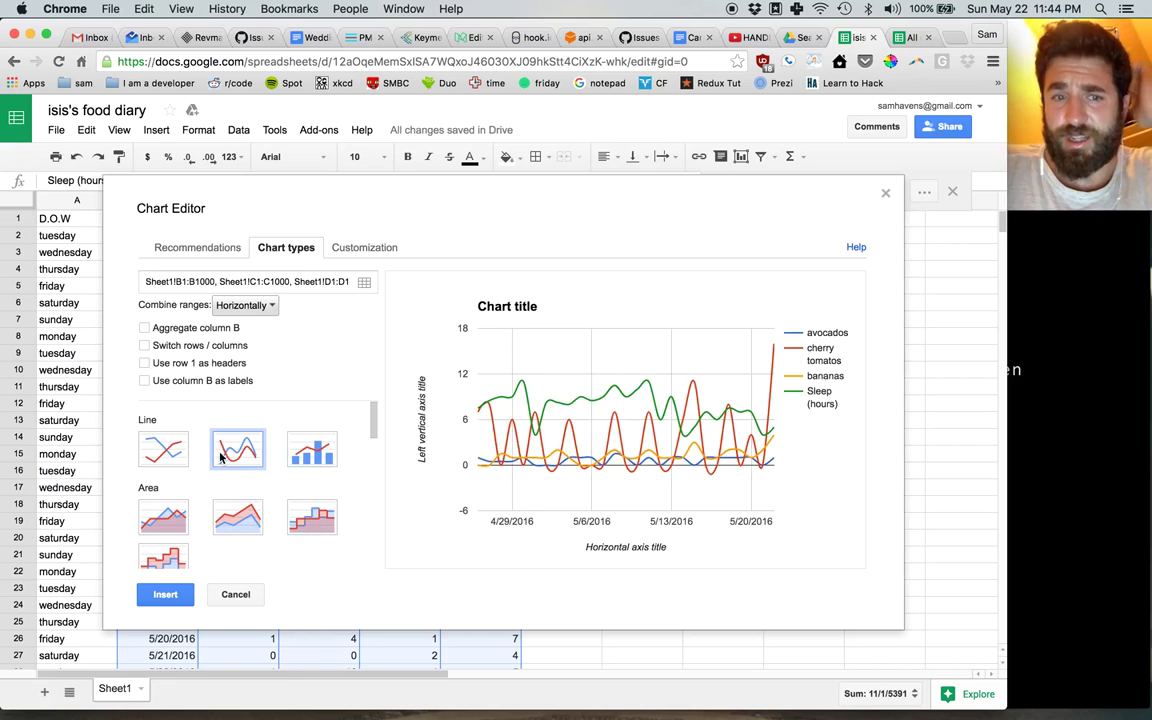
{"action": "left_click", "coordinate": [156, 452]}
{"action": "left_click", "coordinate": [152, 515]}
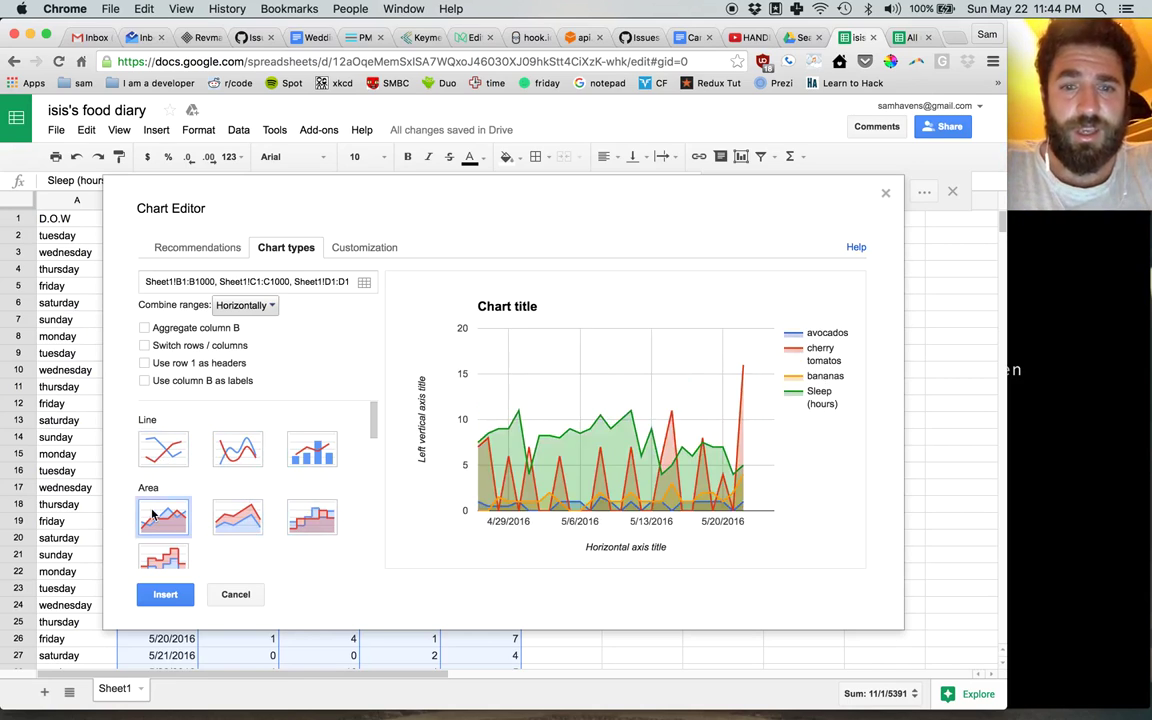
{"action": "left_click", "coordinate": [156, 554]}
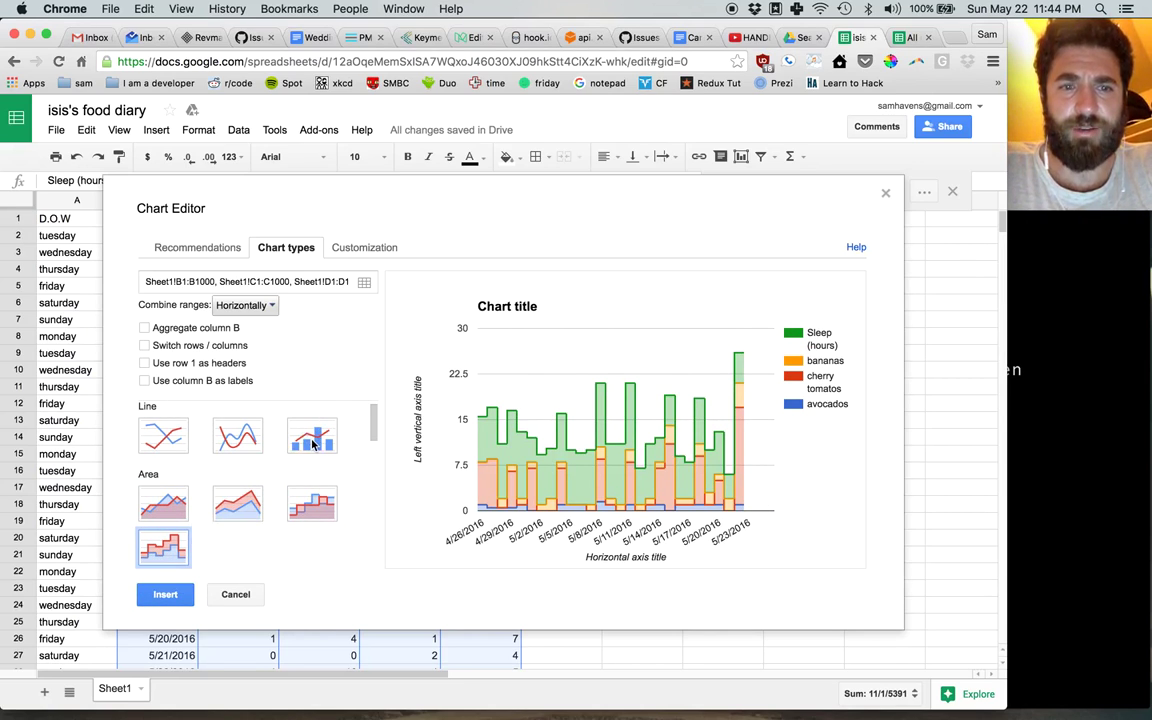
{"action": "left_click", "coordinate": [236, 432]}
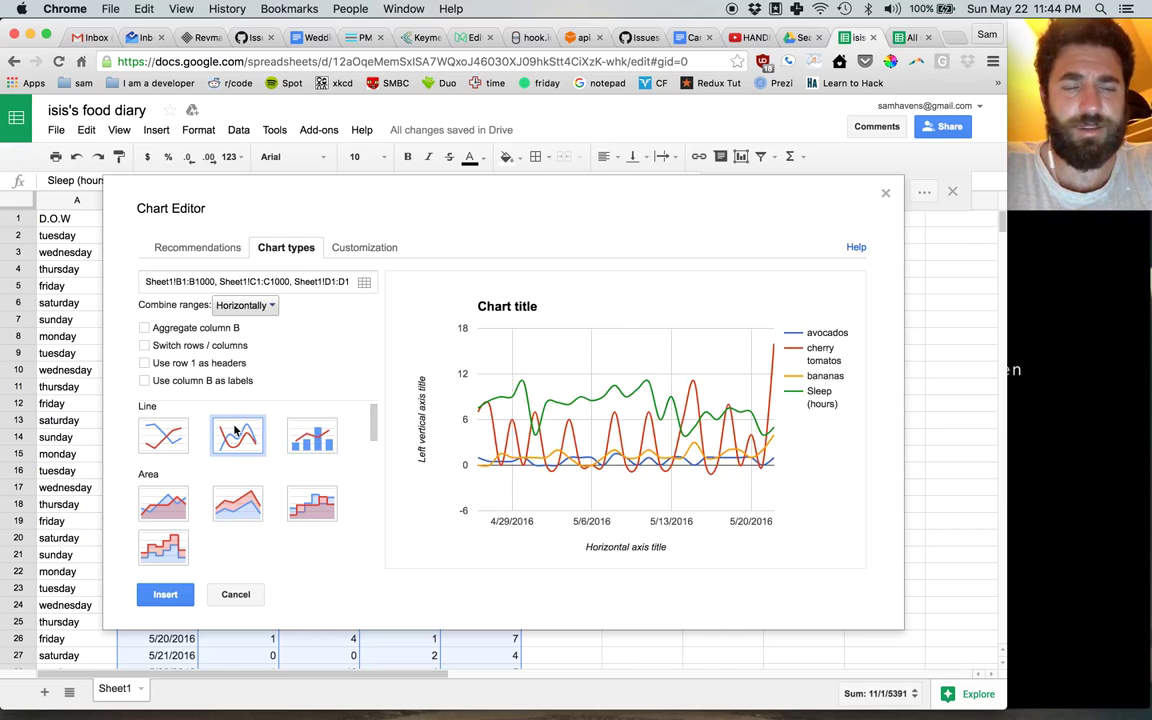
{"action": "left_click", "coordinate": [157, 439]}
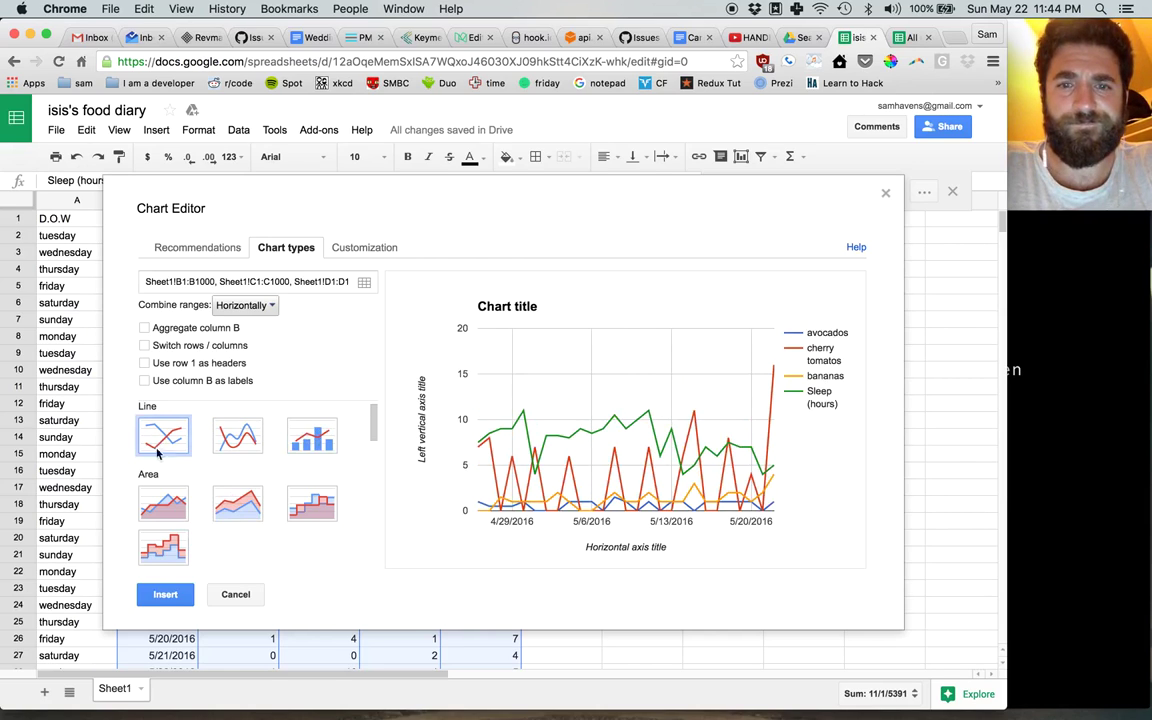